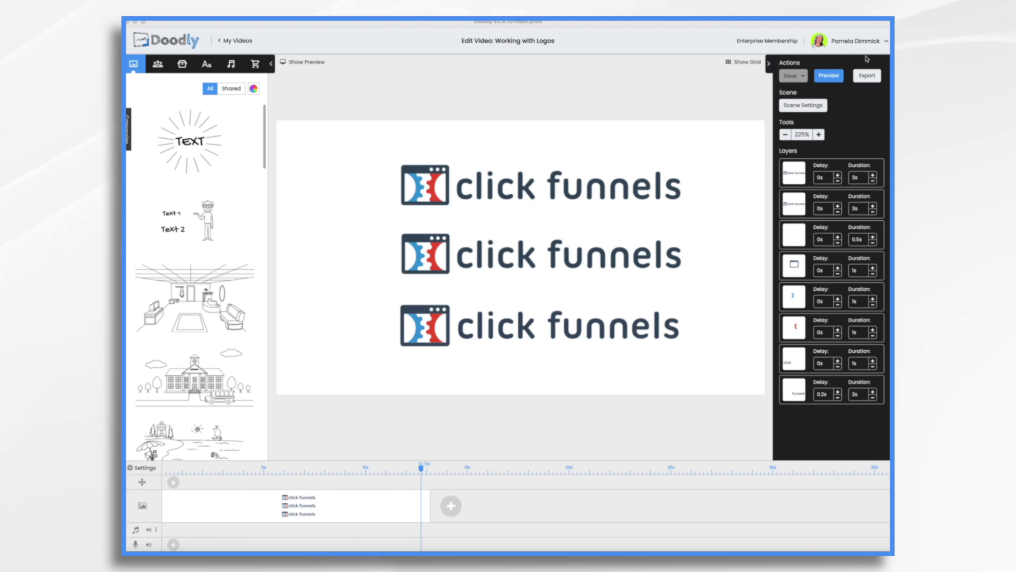
- Bring the Doodly window into focus after the three-logo preview finishes
{"action": "left_click", "coordinate": [832, 78]}
{"action": "left_click", "coordinate": [832, 78]}
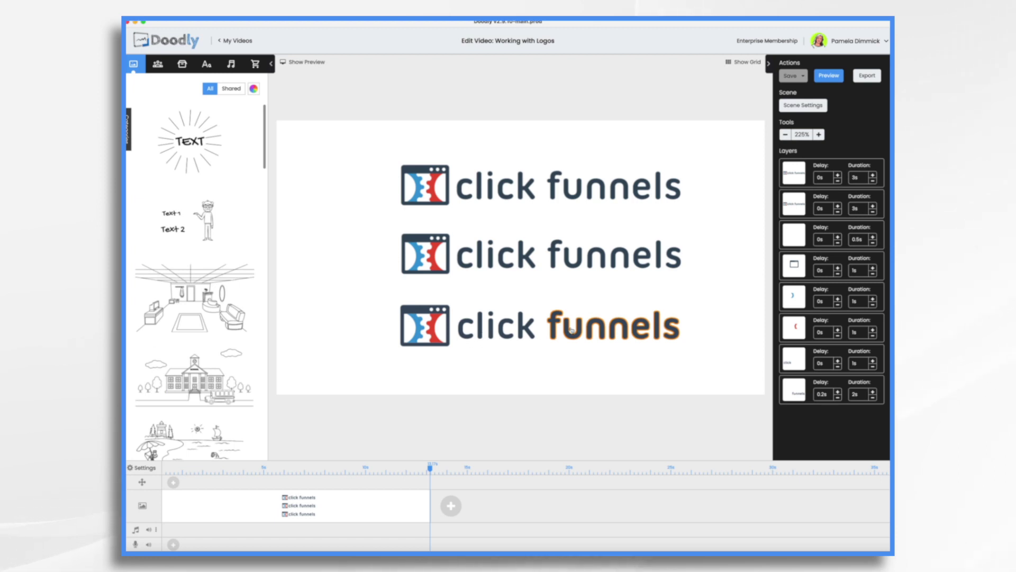
{"action": "left_click", "coordinate": [522, 258]}
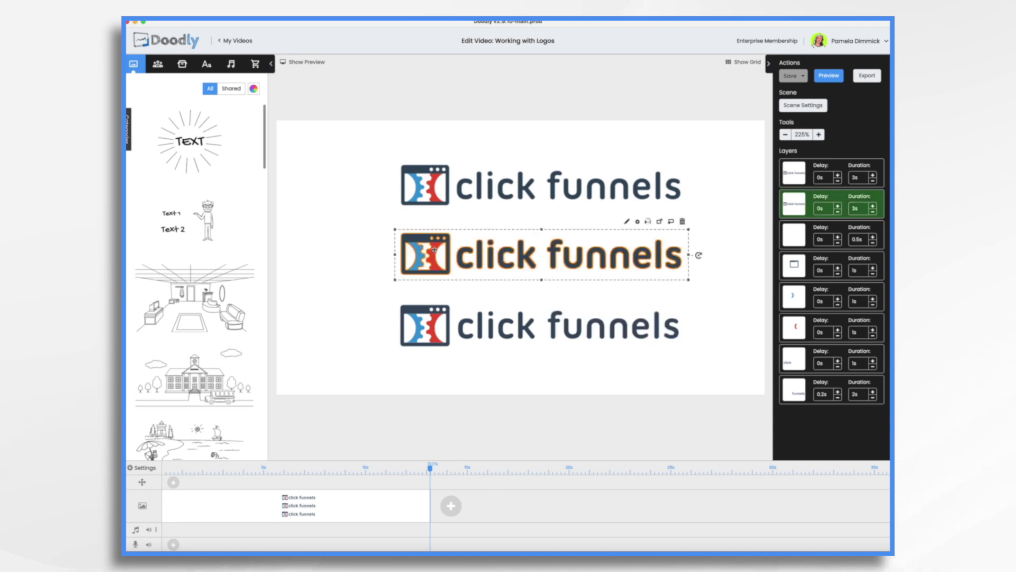
{"action": "left_click", "coordinate": [627, 223]}
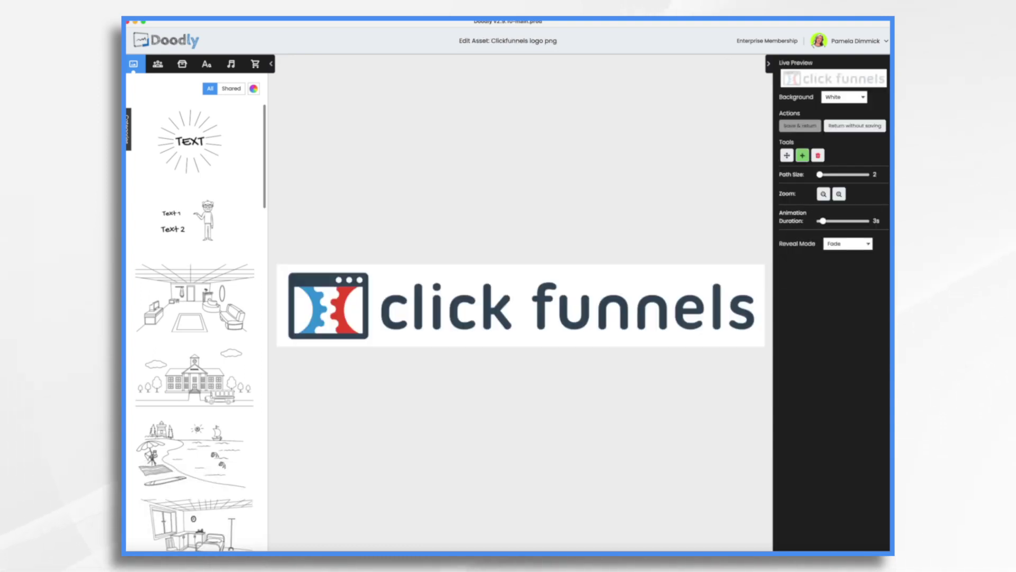
- Try Draw as the middle logo's reveal mode, then switch it back to Fade
{"action": "left_click", "coordinate": [847, 244]}
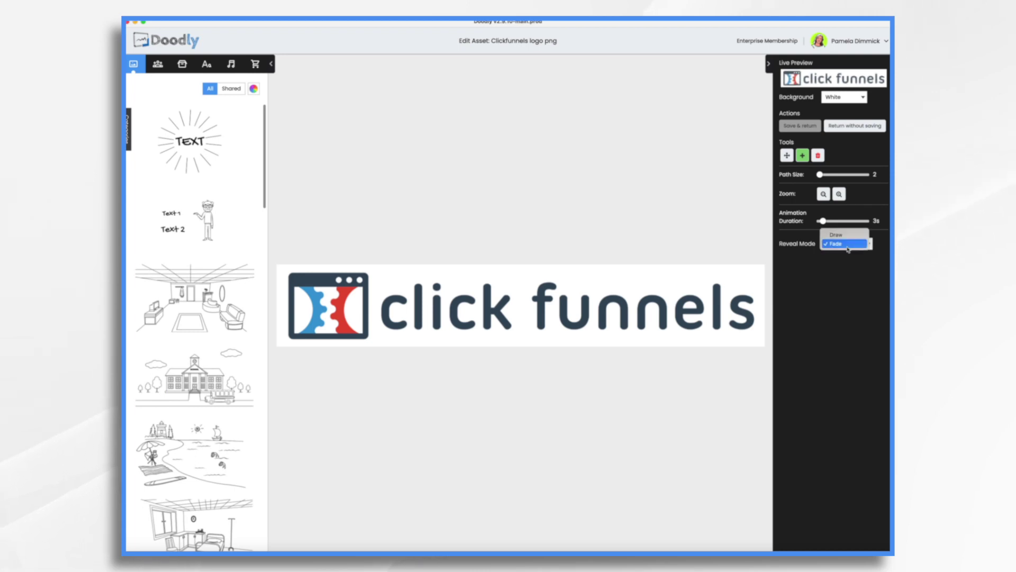
{"action": "left_click", "coordinate": [836, 235]}
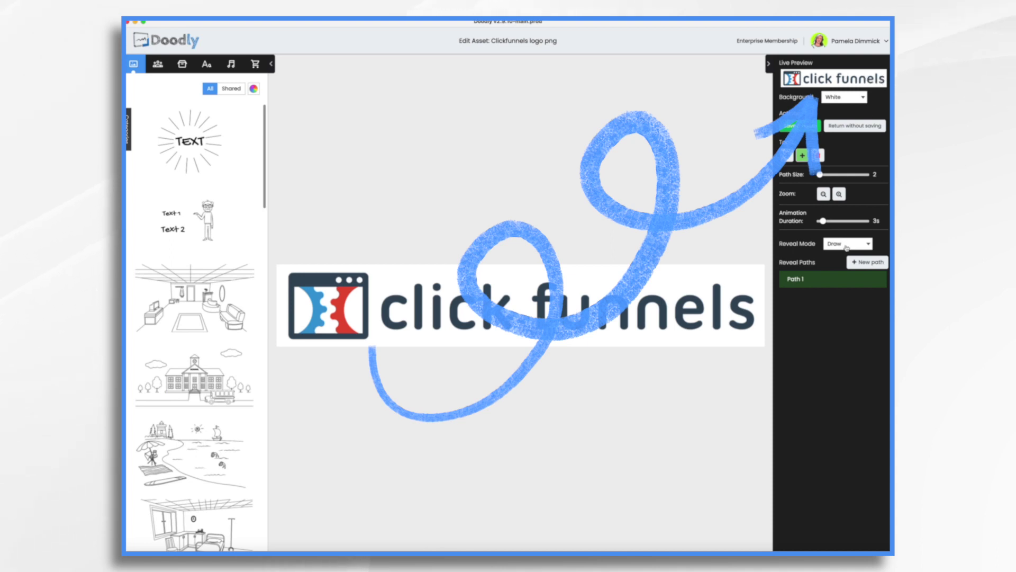
{"action": "left_click", "coordinate": [846, 245]}
{"action": "left_click", "coordinate": [843, 253]}
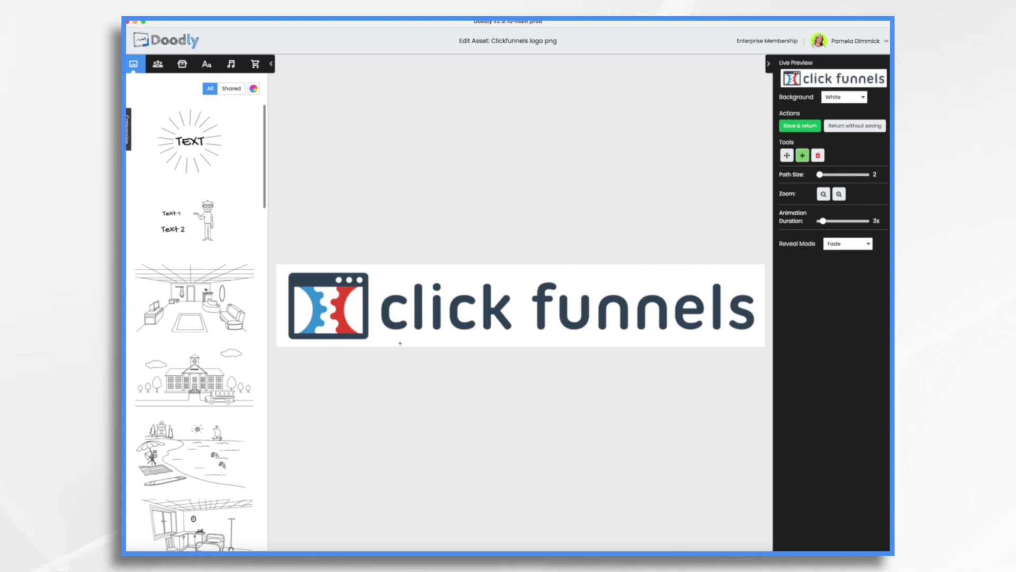
- Switch the logo to Draw reveal and paint a thick stroke around the icon border
{"action": "left_click", "coordinate": [848, 243]}
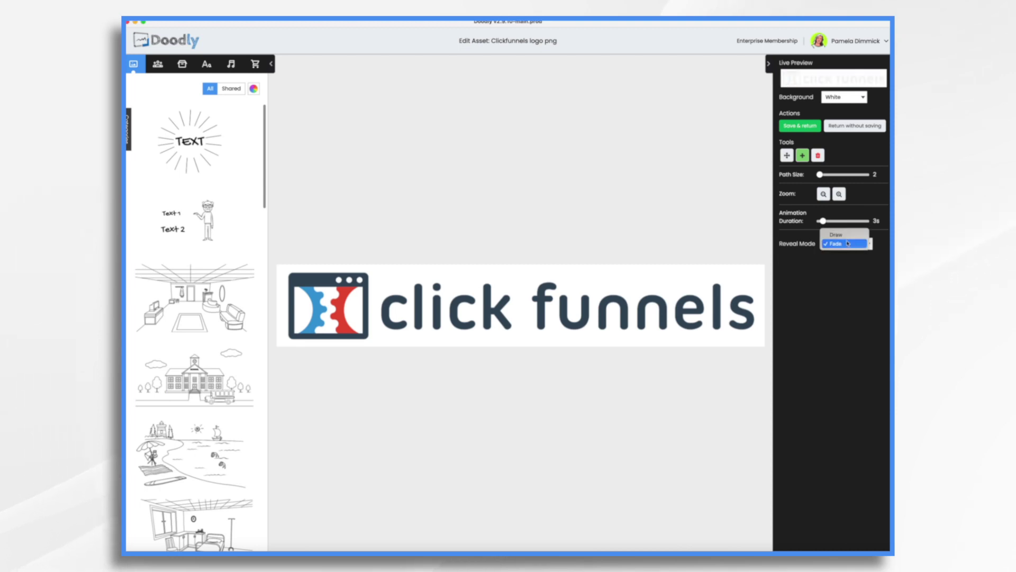
{"action": "left_click", "coordinate": [836, 235]}
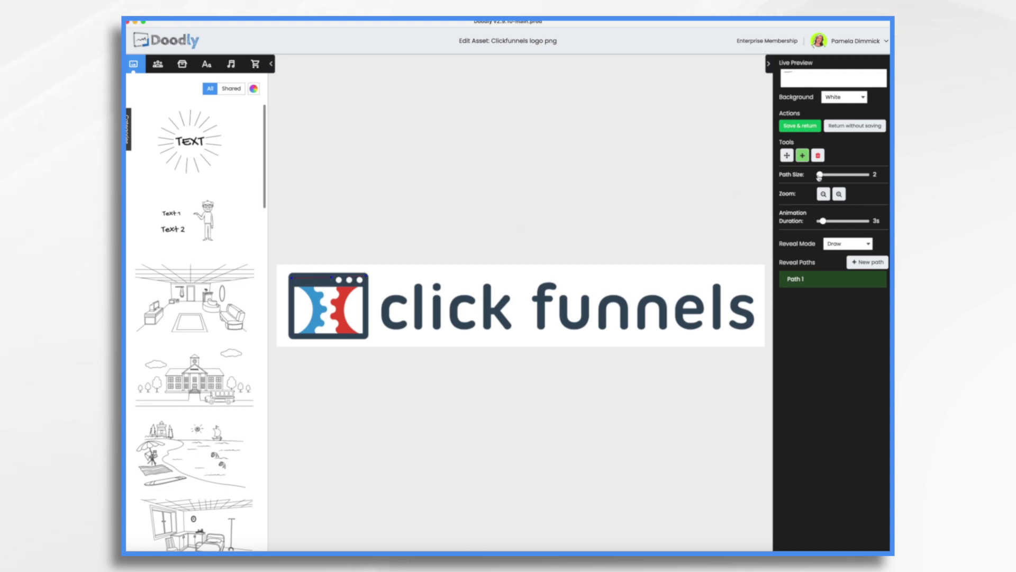
{"action": "left_click_drag", "start_coordinate": [821, 175], "coordinate": [826, 175]}
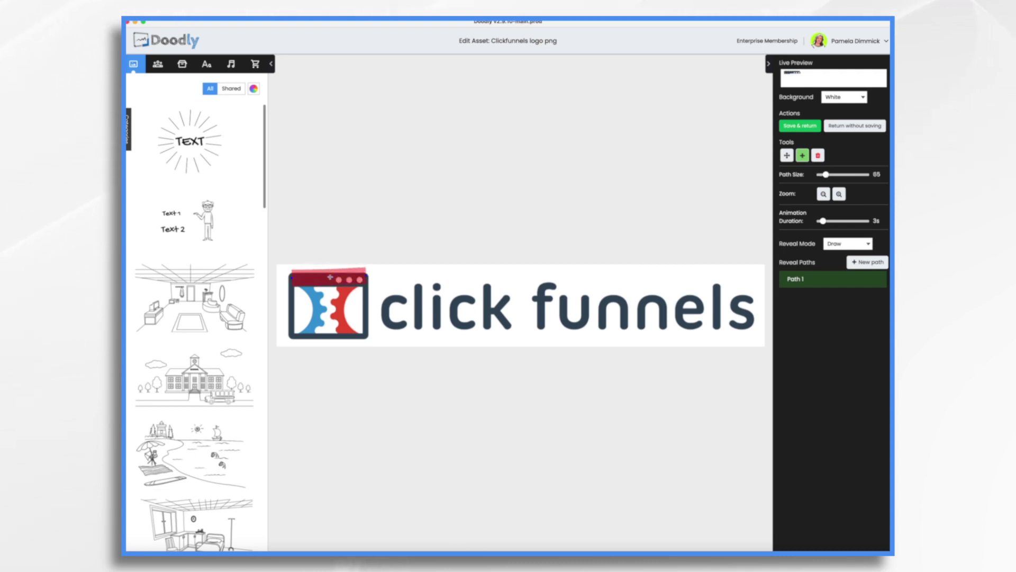
{"action": "mouse_move", "coordinate": [329, 277]}
{"action": "left_mouse_down"}
{"action": "mouse_move", "coordinate": [366, 286]}
{"action": "mouse_move", "coordinate": [367, 337]}
{"action": "mouse_move", "coordinate": [296, 336]}
{"action": "mouse_move", "coordinate": [365, 337]}
{"action": "mouse_move", "coordinate": [352, 342]}
{"action": "left_mouse_up"}
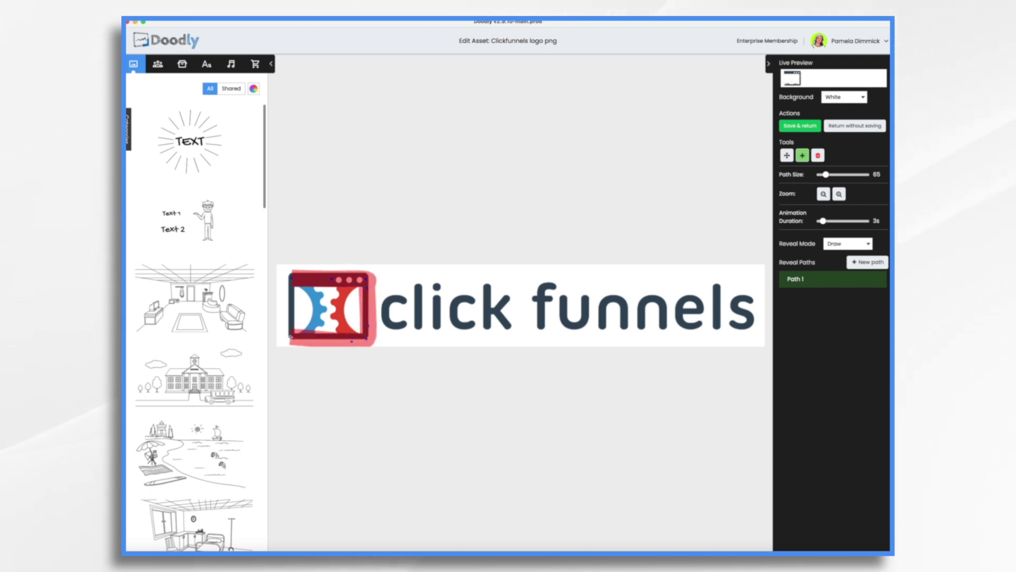
{"action": "mouse_move", "coordinate": [290, 335]}
{"action": "left_mouse_down"}
{"action": "mouse_move", "coordinate": [286, 343]}
{"action": "mouse_move", "coordinate": [287, 273]}
{"action": "mouse_move", "coordinate": [317, 297]}
{"action": "mouse_move", "coordinate": [324, 320]}
{"action": "mouse_move", "coordinate": [292, 337]}
{"action": "left_mouse_up"}
- Add new reveal paths for the gears and thicken the stroke to 103
{"action": "left_click", "coordinate": [868, 262]}
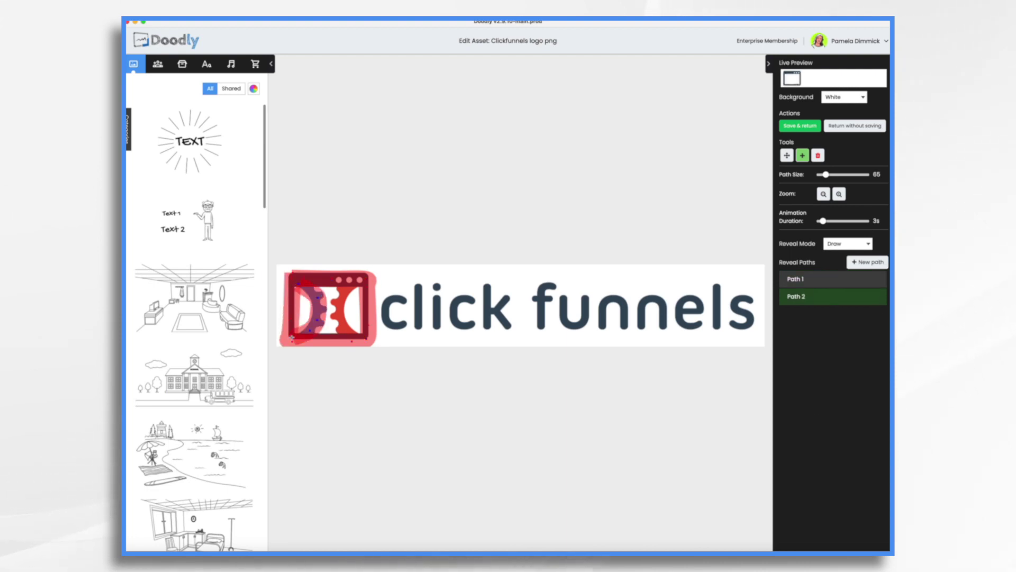
{"action": "left_click", "coordinate": [868, 262]}
{"action": "mouse_move", "coordinate": [339, 286]}
{"action": "left_mouse_down"}
{"action": "mouse_move", "coordinate": [331, 318]}
{"action": "mouse_move", "coordinate": [360, 340]}
{"action": "left_mouse_up"}
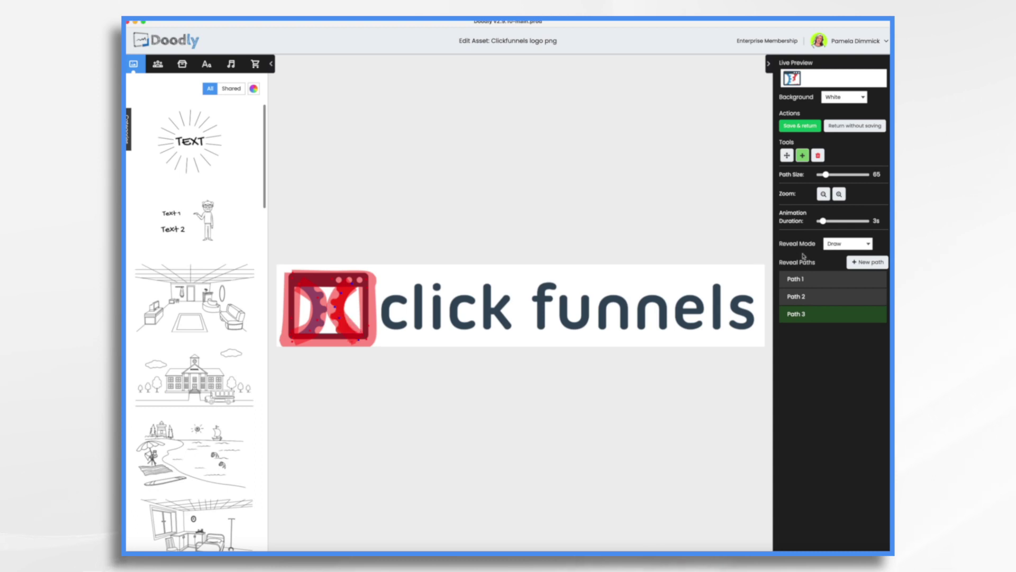
{"action": "left_click_drag", "start_coordinate": [826, 174], "coordinate": [829, 174]}
- Paint reveal paths over the c, l and i, then select Path 5
{"action": "left_click", "coordinate": [868, 262]}
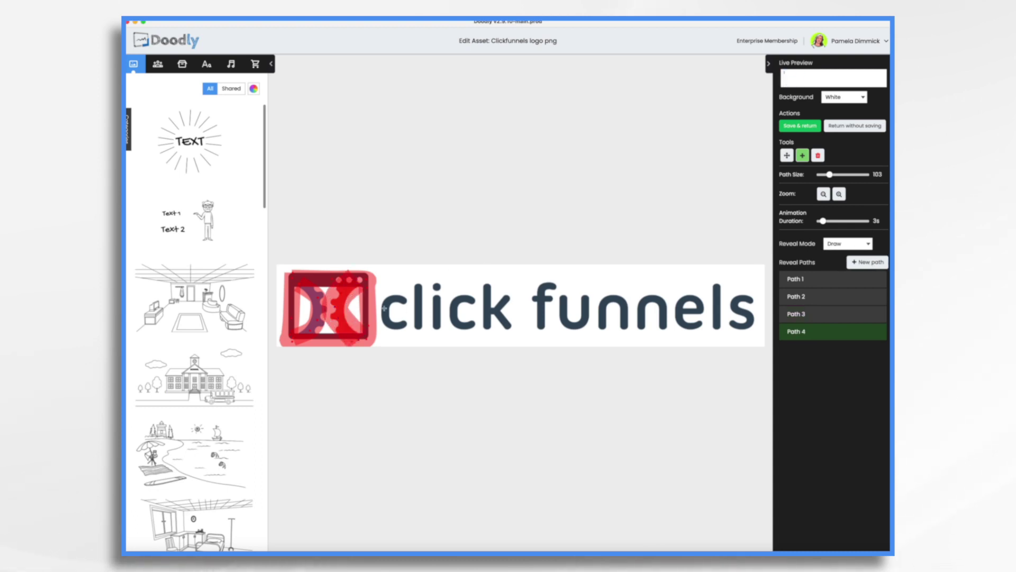
{"action": "mouse_move", "coordinate": [403, 290]}
{"action": "left_mouse_down"}
{"action": "mouse_move", "coordinate": [377, 306]}
{"action": "mouse_move", "coordinate": [407, 322]}
{"action": "left_mouse_up"}
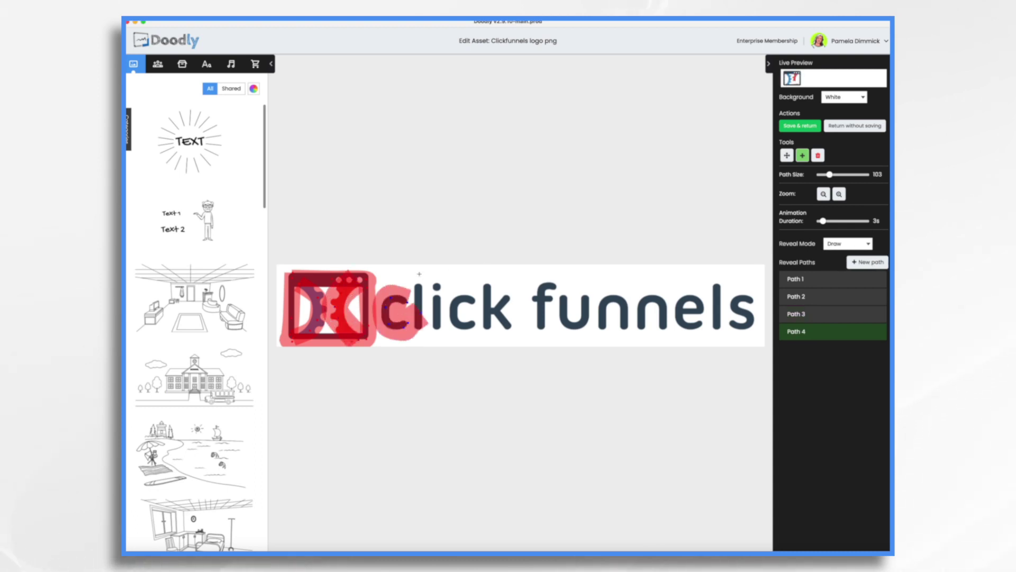
{"action": "left_click_drag", "start_coordinate": [419, 274], "coordinate": [418, 331]}
{"action": "mouse_move", "coordinate": [419, 273]}
{"action": "left_mouse_down"}
{"action": "mouse_move", "coordinate": [437, 286]}
{"action": "mouse_move", "coordinate": [437, 332]}
{"action": "left_mouse_up"}
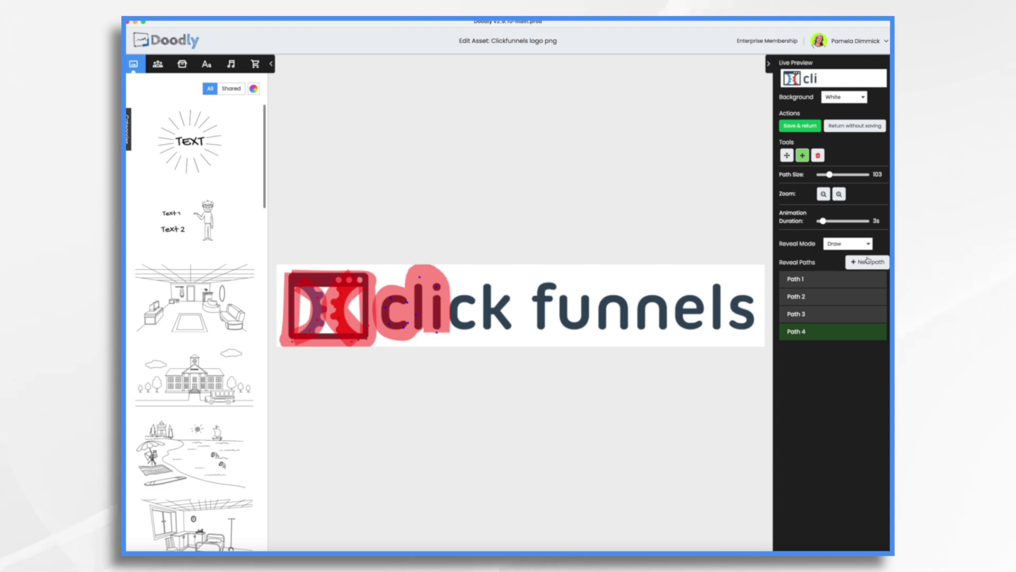
{"action": "left_click", "coordinate": [868, 260]}
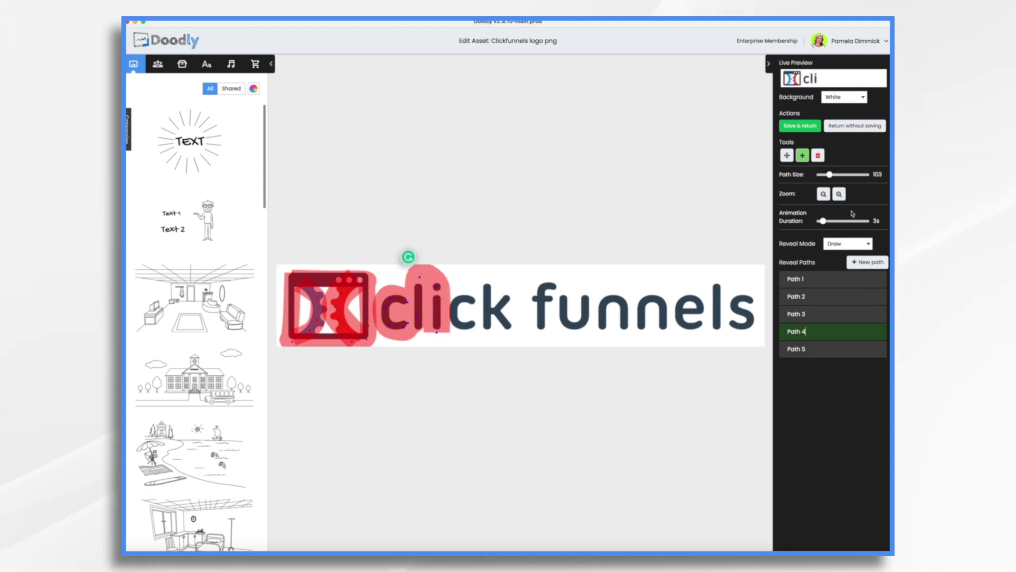
{"action": "left_click", "coordinate": [810, 349]}
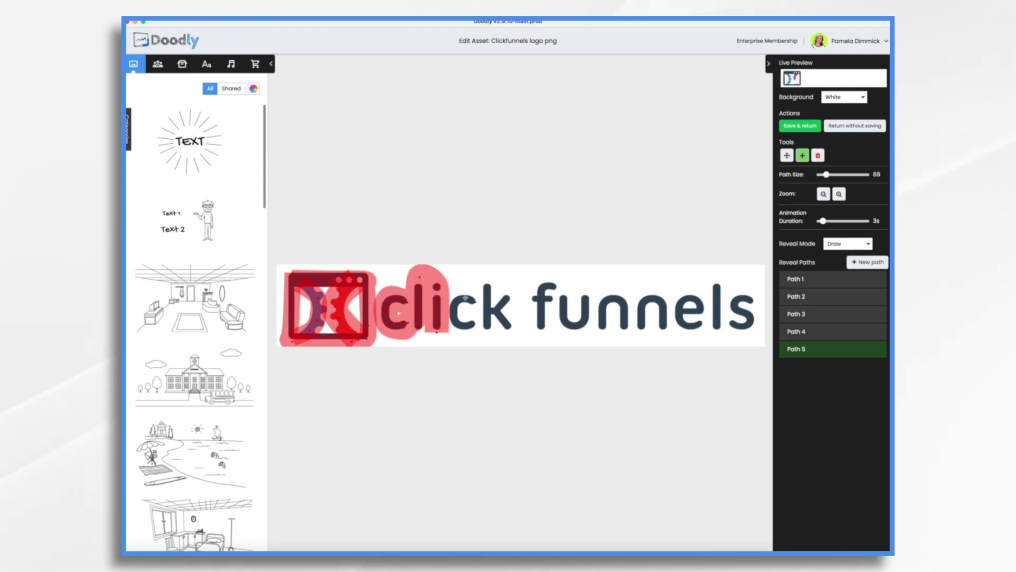
- Paint reveal strokes over the second c, the k, the f crossbar and the first n
{"action": "mouse_move", "coordinate": [466, 298]}
{"action": "left_mouse_down"}
{"action": "mouse_move", "coordinate": [449, 297]}
{"action": "mouse_move", "coordinate": [473, 333]}
{"action": "mouse_move", "coordinate": [480, 324]}
{"action": "left_mouse_up"}
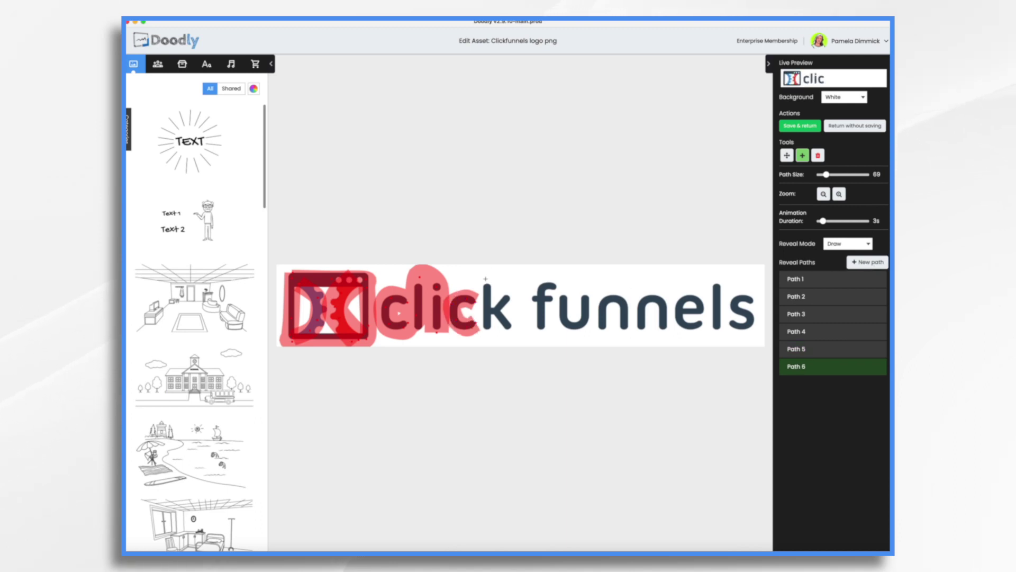
{"action": "left_click_drag", "start_coordinate": [486, 279], "coordinate": [486, 334]}
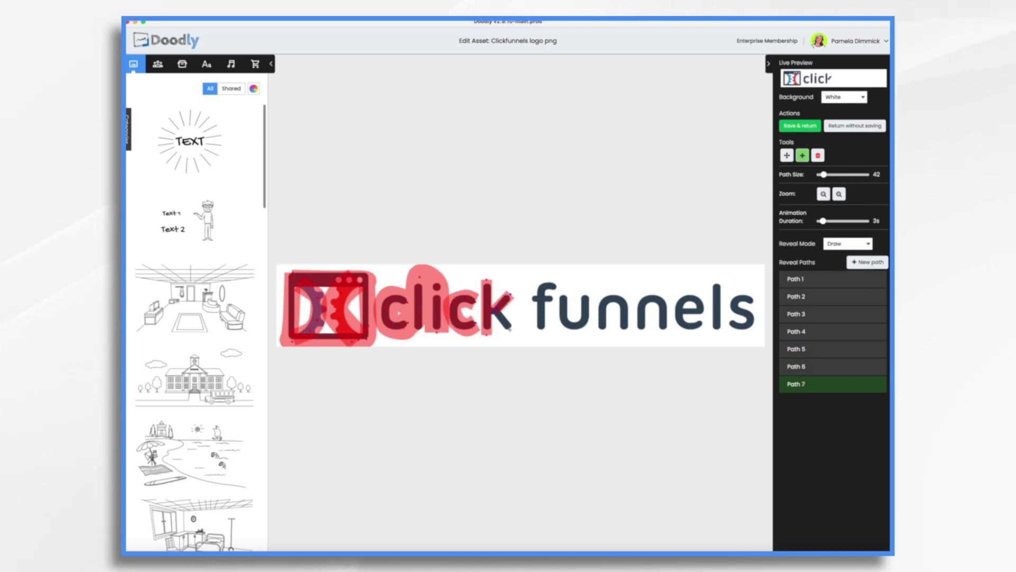
{"action": "left_click", "coordinate": [549, 286]}
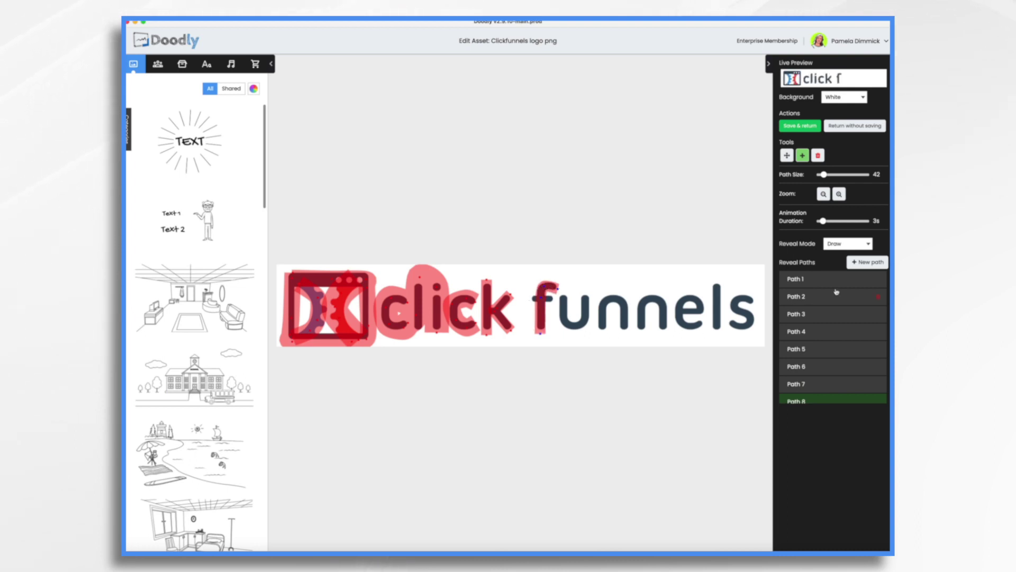
{"action": "left_click", "coordinate": [862, 264]}
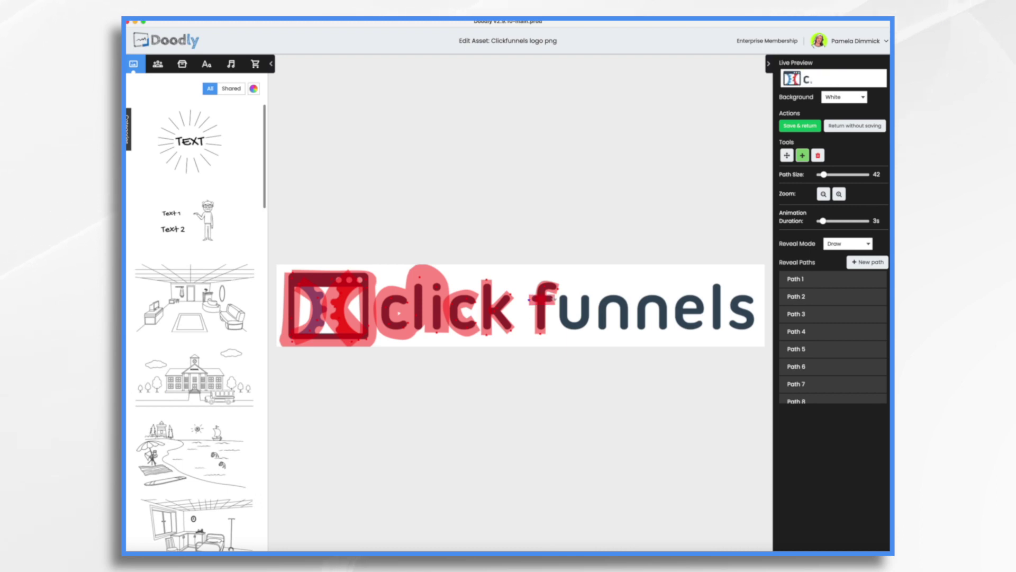
{"action": "mouse_move", "coordinate": [562, 293]}
{"action": "left_mouse_down"}
{"action": "mouse_move", "coordinate": [576, 327]}
{"action": "mouse_move", "coordinate": [586, 295]}
{"action": "left_mouse_up"}
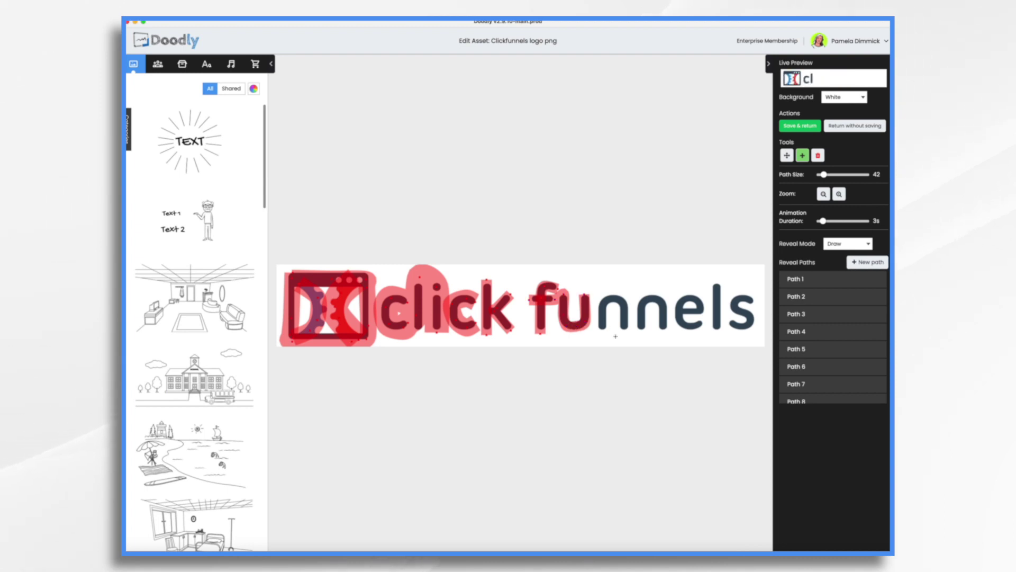
{"action": "mouse_move", "coordinate": [599, 333]}
{"action": "left_mouse_down"}
{"action": "mouse_move", "coordinate": [607, 299]}
{"action": "mouse_move", "coordinate": [626, 307]}
{"action": "mouse_move", "coordinate": [625, 331]}
{"action": "mouse_move", "coordinate": [642, 331]}
{"action": "mouse_move", "coordinate": [648, 300]}
{"action": "left_mouse_up"}
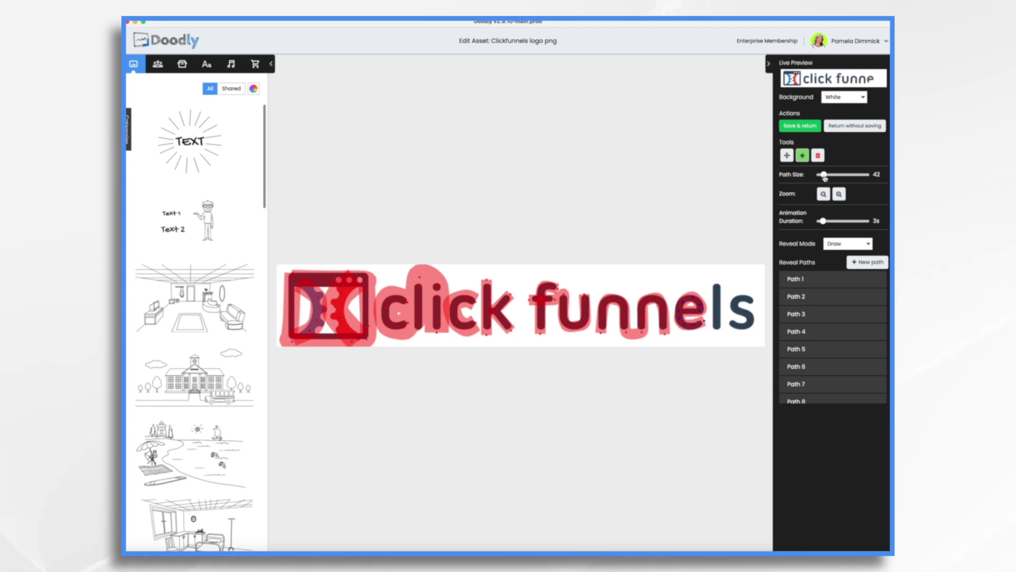
- Raise path size to 60, cover the final s, and save the asset
{"action": "left_click_drag", "start_coordinate": [825, 177], "coordinate": [826, 177]}
{"action": "left_click", "coordinate": [817, 275]}
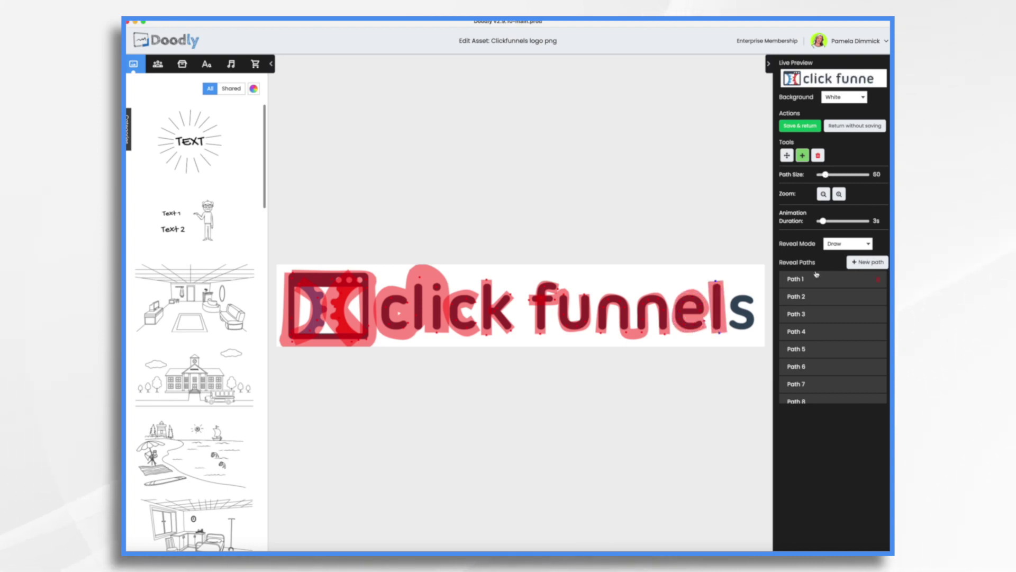
{"action": "mouse_move", "coordinate": [754, 300]}
{"action": "left_mouse_down"}
{"action": "mouse_move", "coordinate": [733, 305]}
{"action": "mouse_move", "coordinate": [754, 321]}
{"action": "mouse_move", "coordinate": [730, 327]}
{"action": "left_mouse_up"}
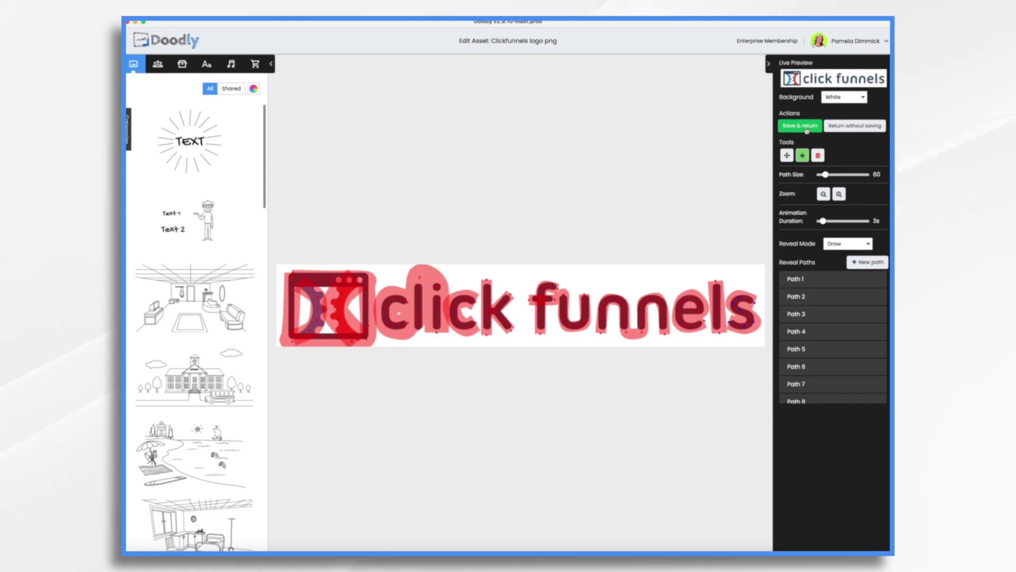
{"action": "left_click", "coordinate": [805, 126]}
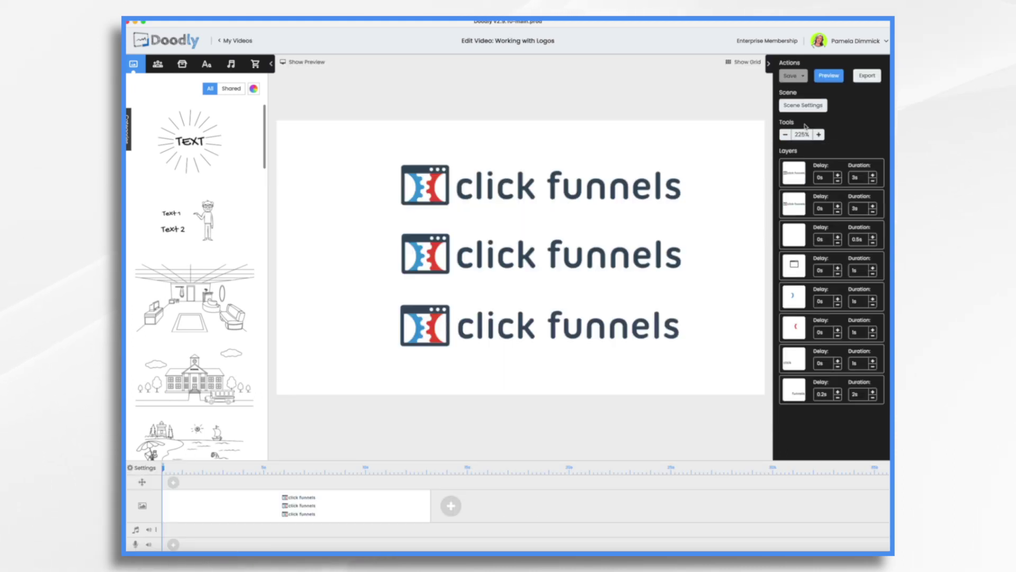
{"action": "left_click", "coordinate": [834, 76]}
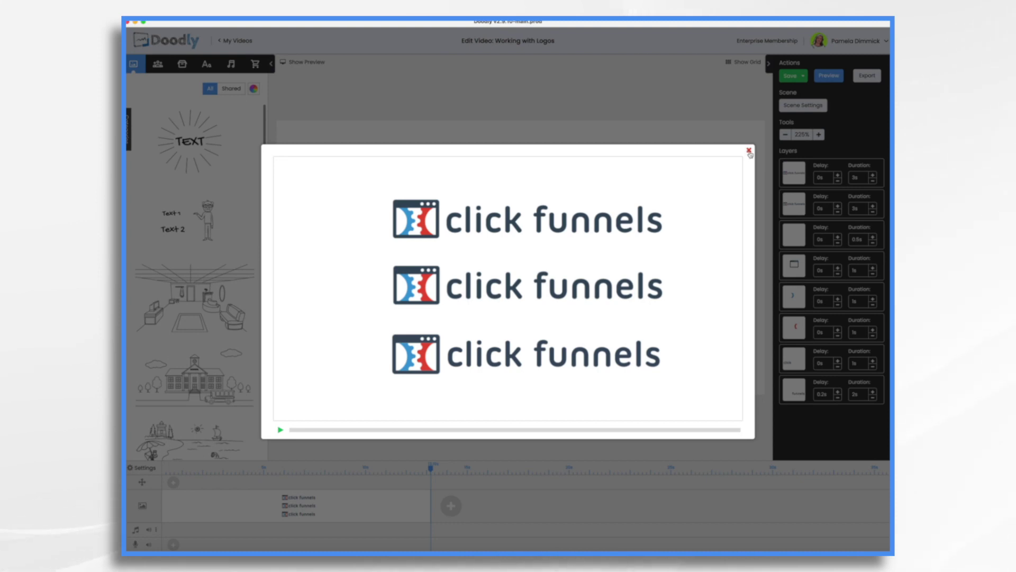
{"action": "left_click", "coordinate": [749, 151]}
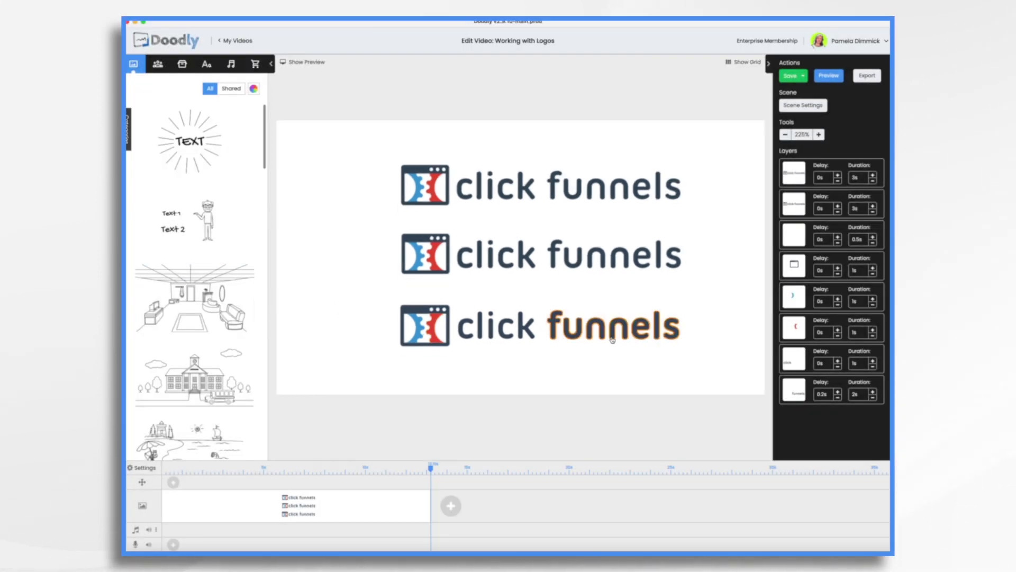
- Select the third logo's pieces, briefly moving the red icon half and undoing it
{"action": "left_click", "coordinate": [798, 273]}
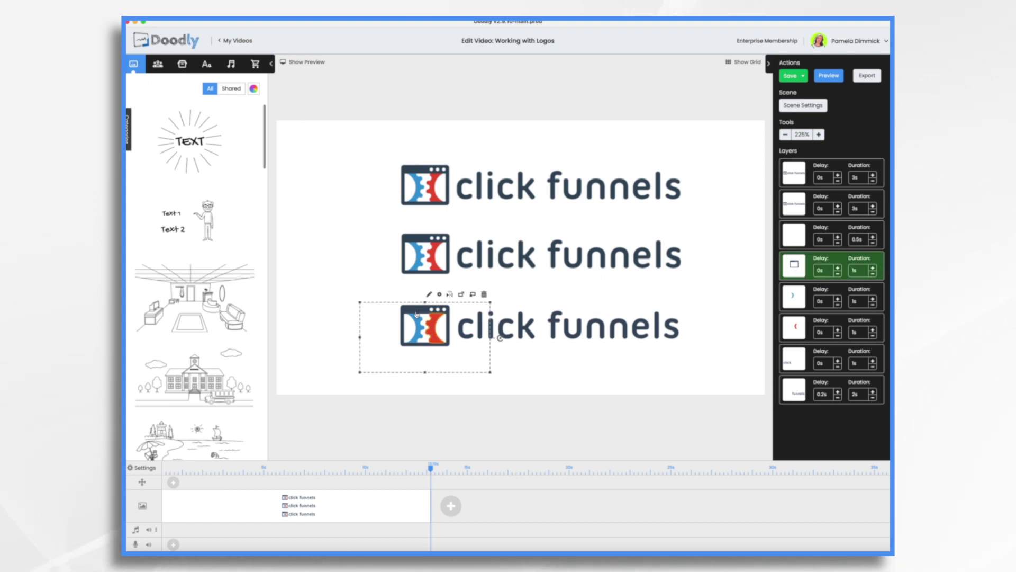
{"action": "left_click_drag", "start_coordinate": [415, 304], "coordinate": [322, 298]}
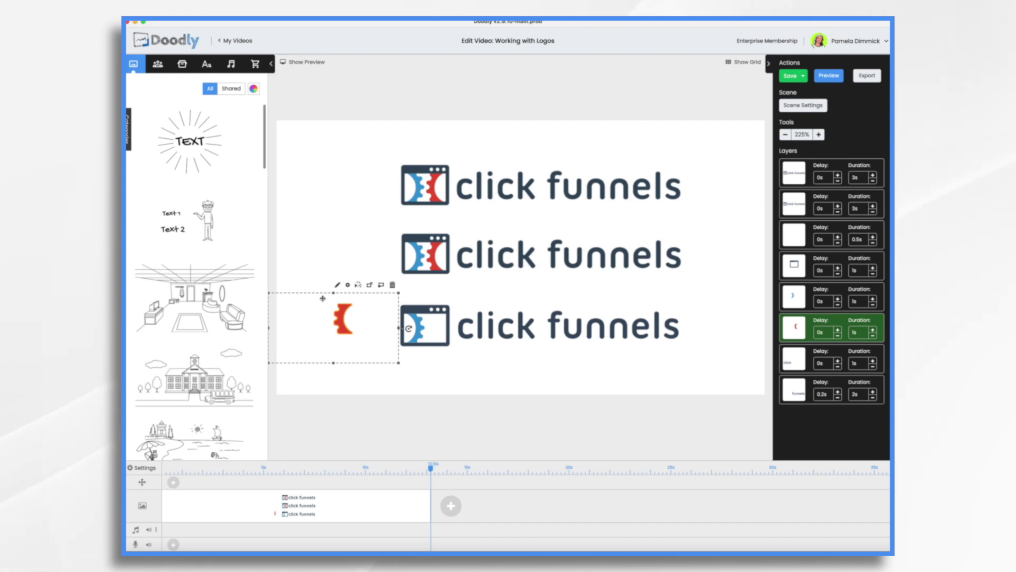
{"action": "key", "text": "super+z"}
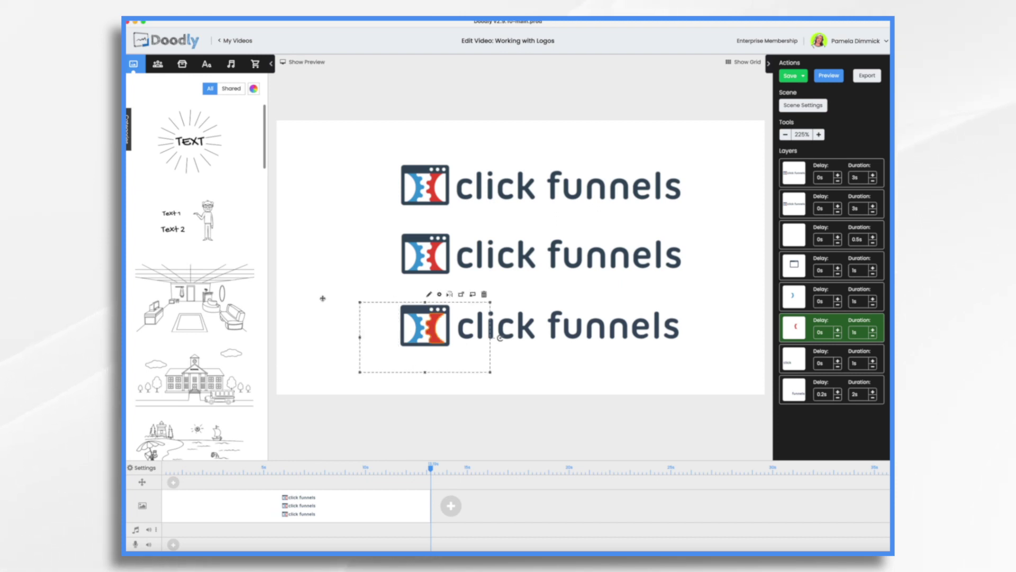
{"action": "left_click", "coordinate": [579, 325]}
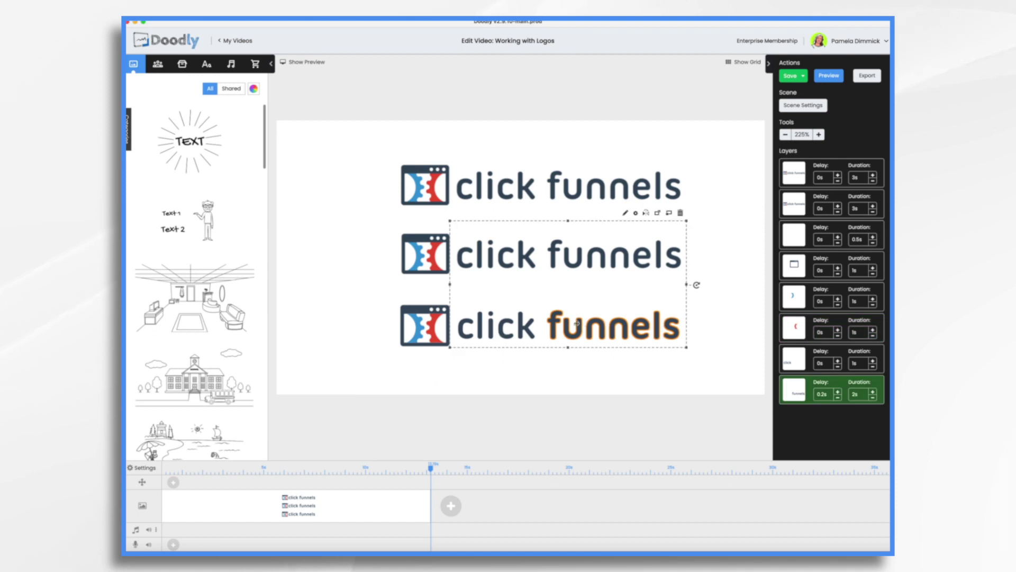
{"action": "left_click", "coordinate": [413, 309]}
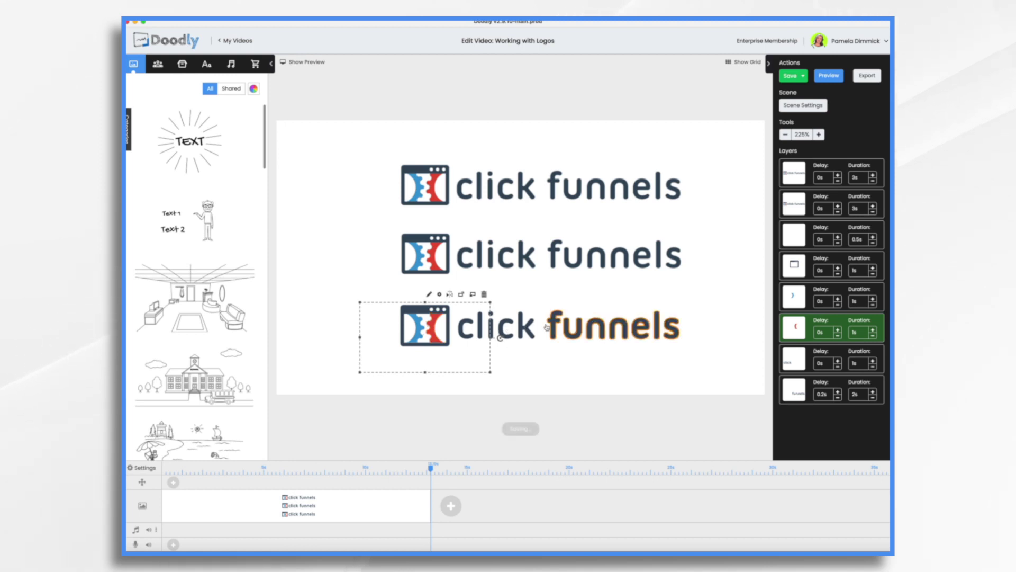
- Set click delay 1s, funnels delay 0.8s, icon halves duration 1.5s, and preview
{"action": "left_click", "coordinate": [838, 361]}
{"action": "left_click", "coordinate": [838, 361]}
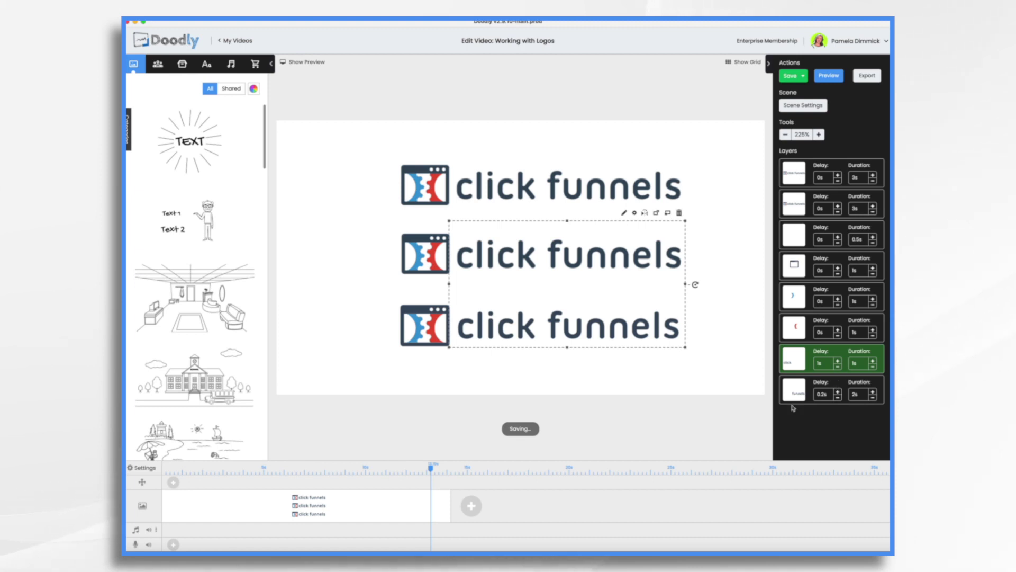
{"action": "left_click", "coordinate": [839, 393]}
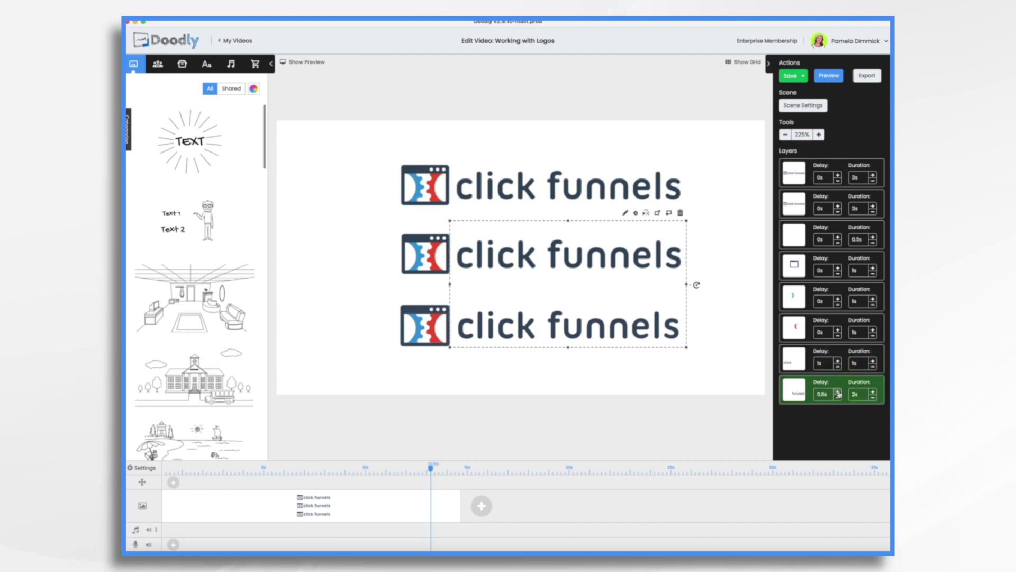
{"action": "left_click", "coordinate": [873, 300]}
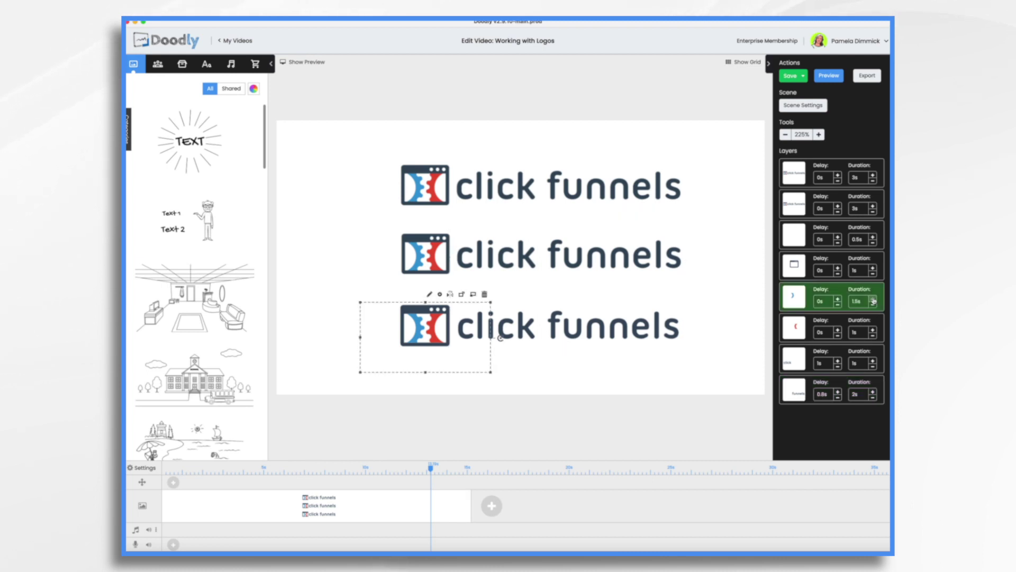
{"action": "left_click", "coordinate": [873, 330]}
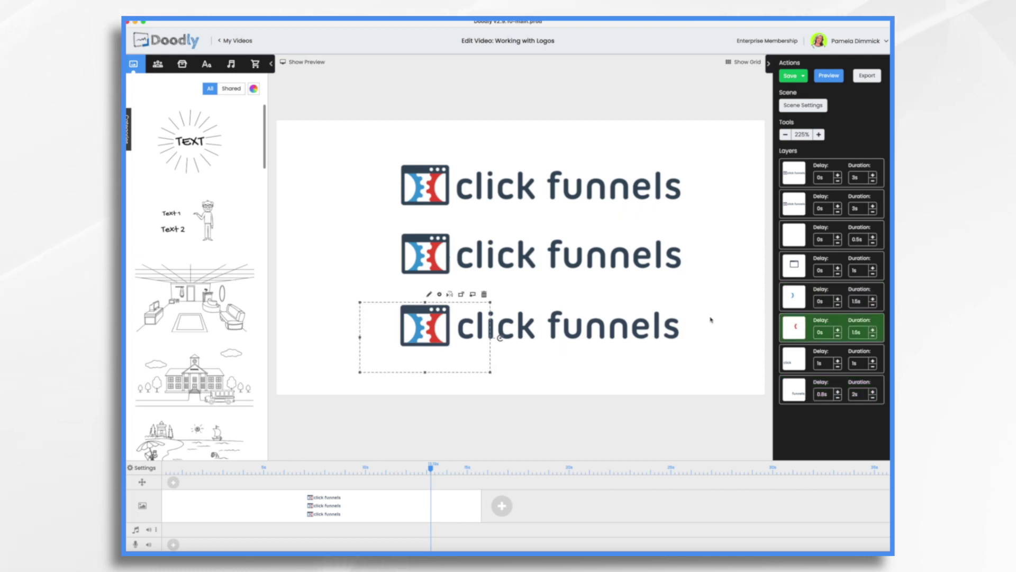
{"action": "left_click", "coordinate": [829, 75]}
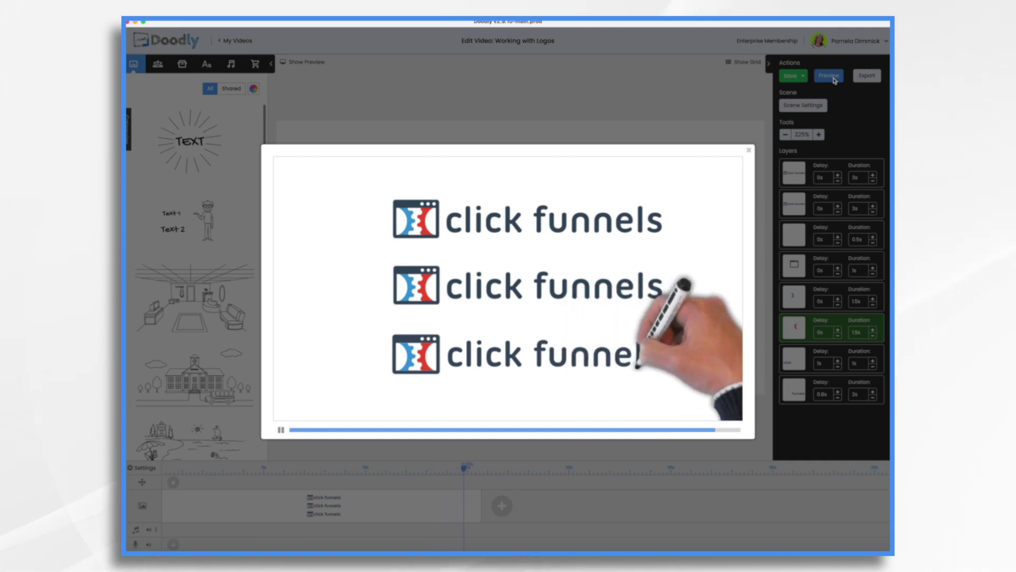
{"action": "left_click", "coordinate": [749, 150]}
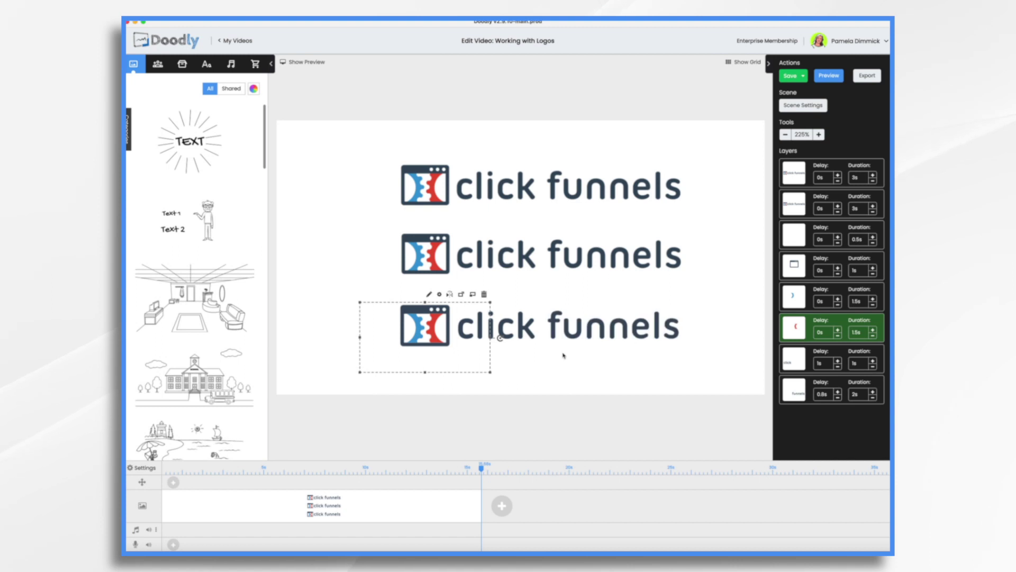
- Delete the top two logos from the scene
{"action": "left_click", "coordinate": [577, 255]}
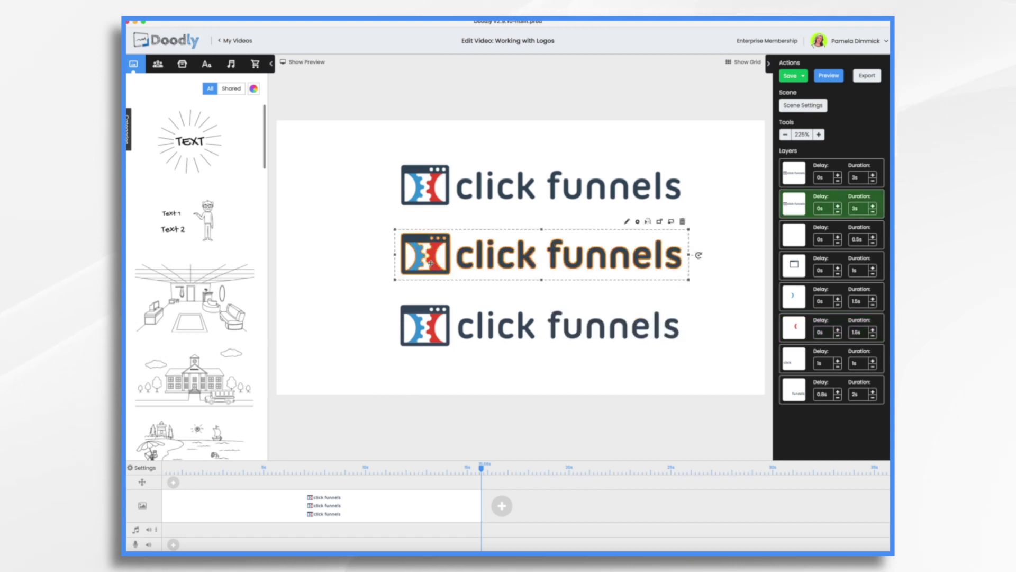
{"action": "left_click", "coordinate": [558, 190], "text": "shift"}
{"action": "key", "text": "Delete"}
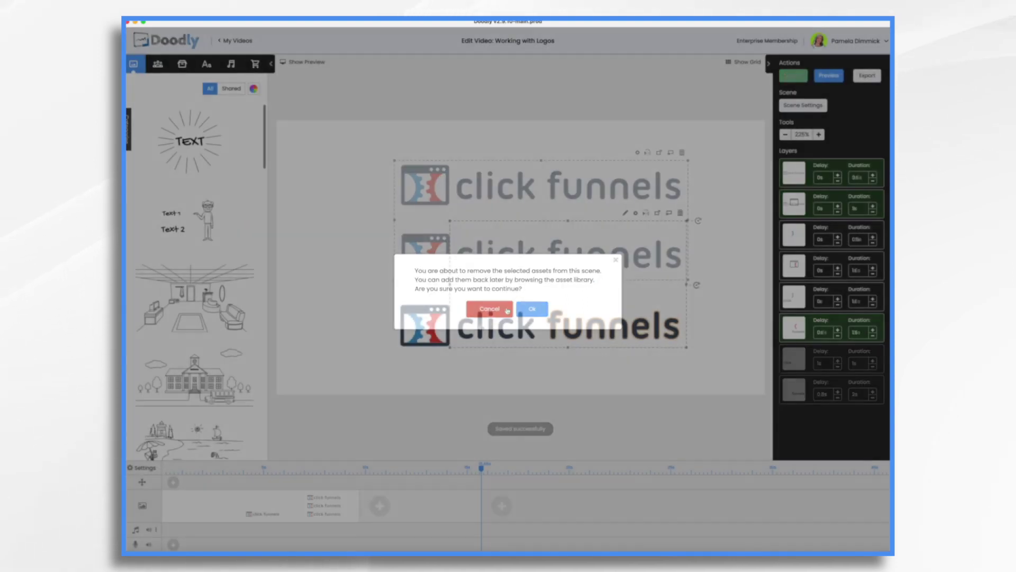
{"action": "left_click", "coordinate": [536, 305]}
- Move the icon pieces above the click funnels text and preview the drawing
{"action": "left_click", "coordinate": [435, 324]}
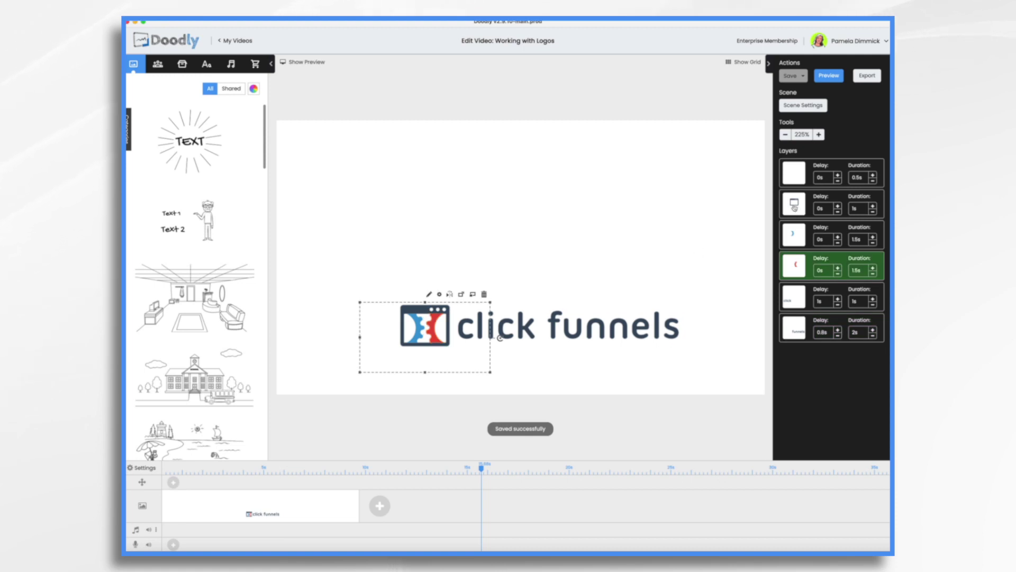
{"action": "left_click", "coordinate": [500, 337]}
{"action": "left_click", "coordinate": [797, 235], "text": "shift"}
{"action": "left_click", "coordinate": [794, 265], "text": "shift"}
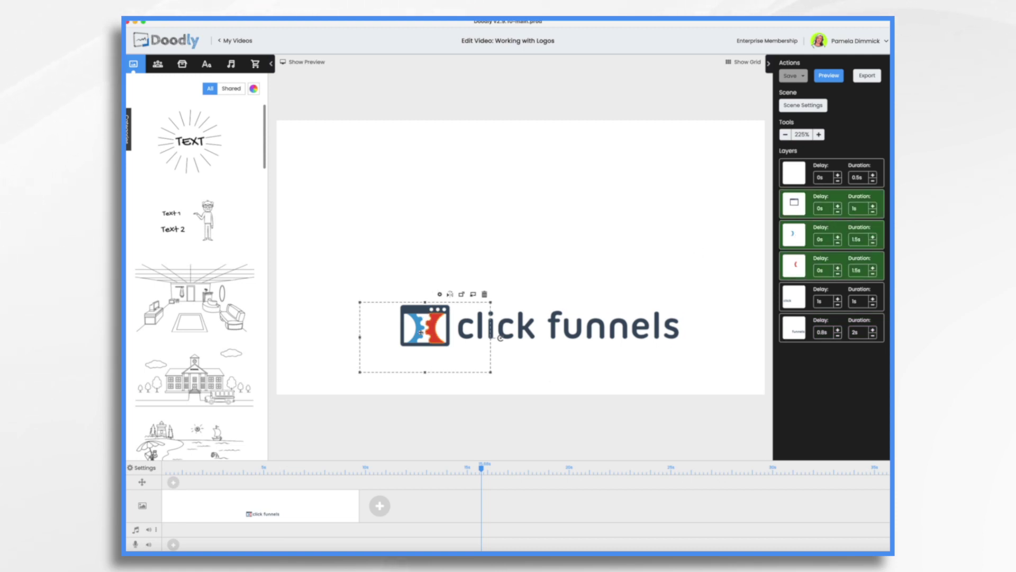
{"action": "left_click_drag", "start_coordinate": [431, 328], "coordinate": [502, 194]}
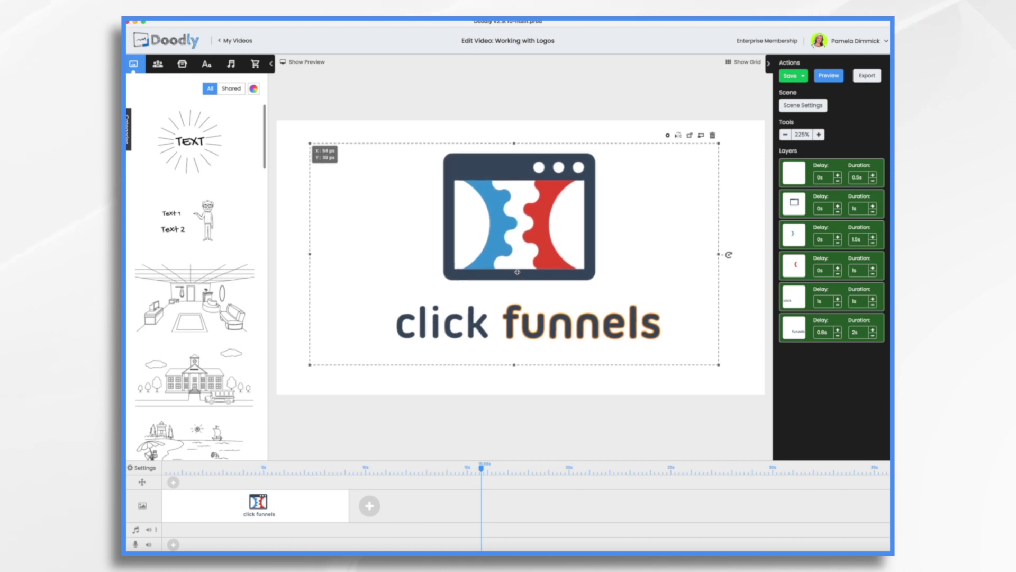
{"action": "left_click_drag", "start_coordinate": [518, 272], "coordinate": [511, 270]}
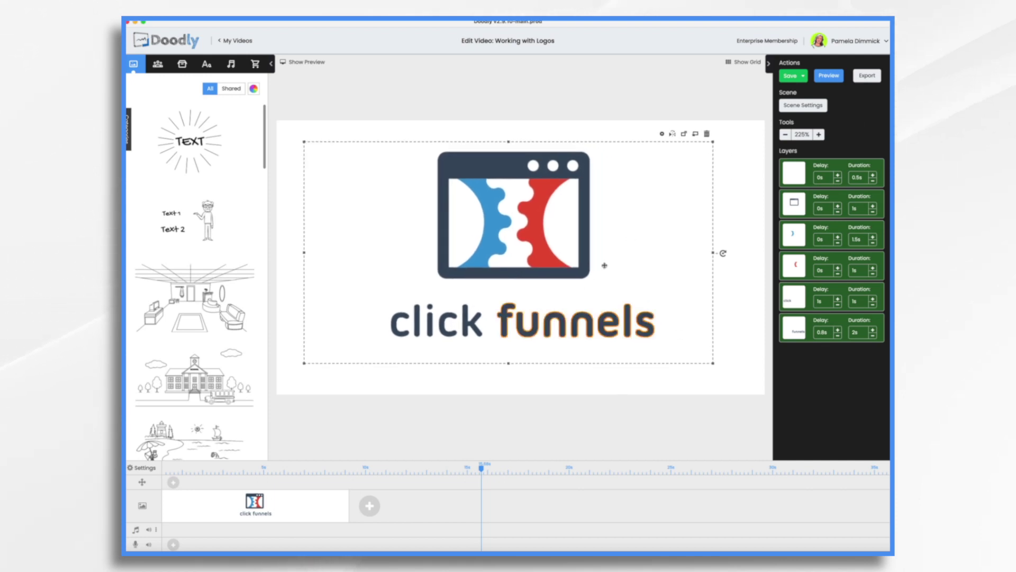
{"action": "left_click", "coordinate": [833, 76]}
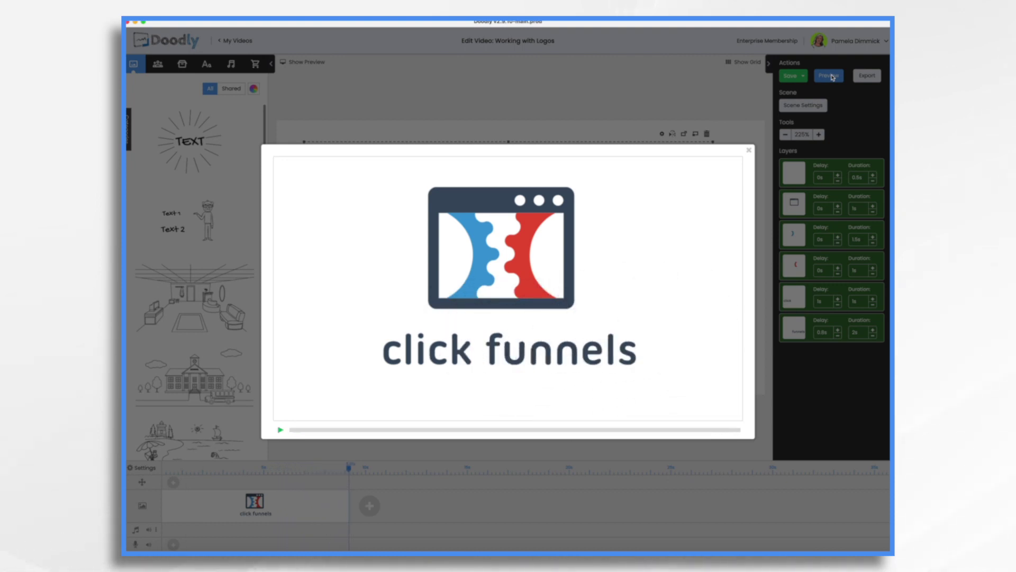
- Close the logo animation preview window
{"action": "left_click", "coordinate": [536, 521]}
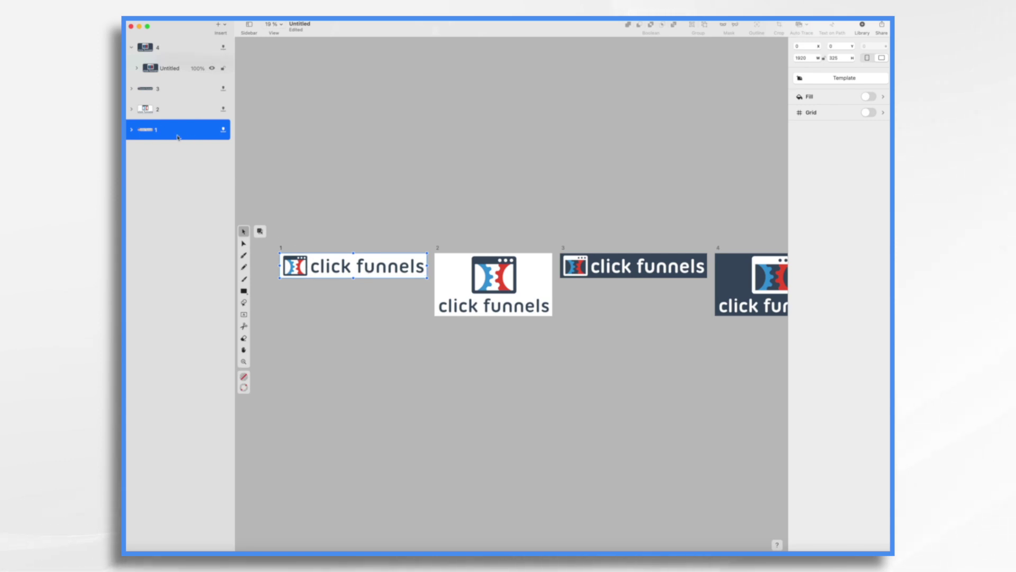
- Expand the first artboard's logo layers to individual paths and select the s path
{"action": "left_click", "coordinate": [131, 131]}
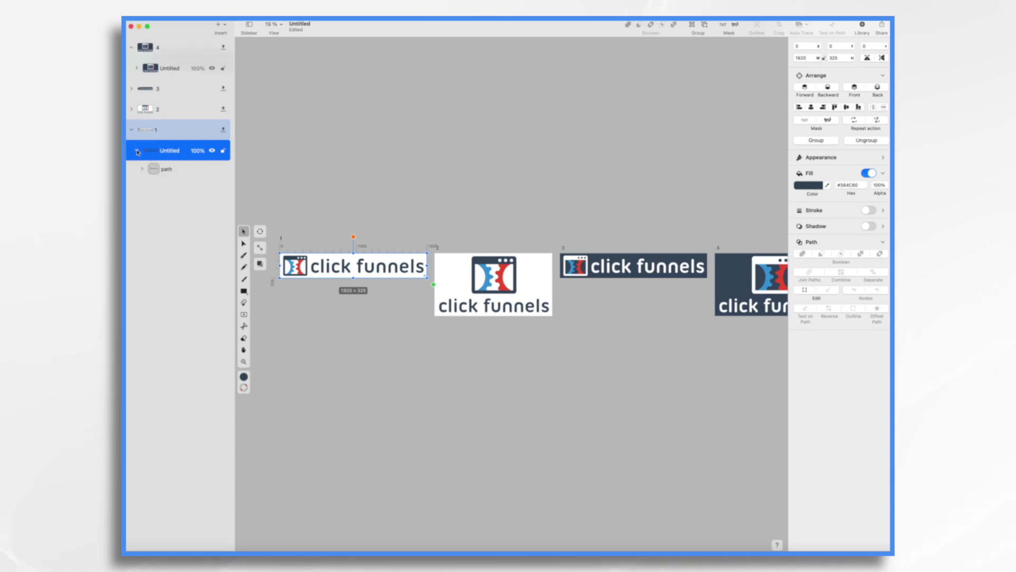
{"action": "left_click", "coordinate": [142, 170]}
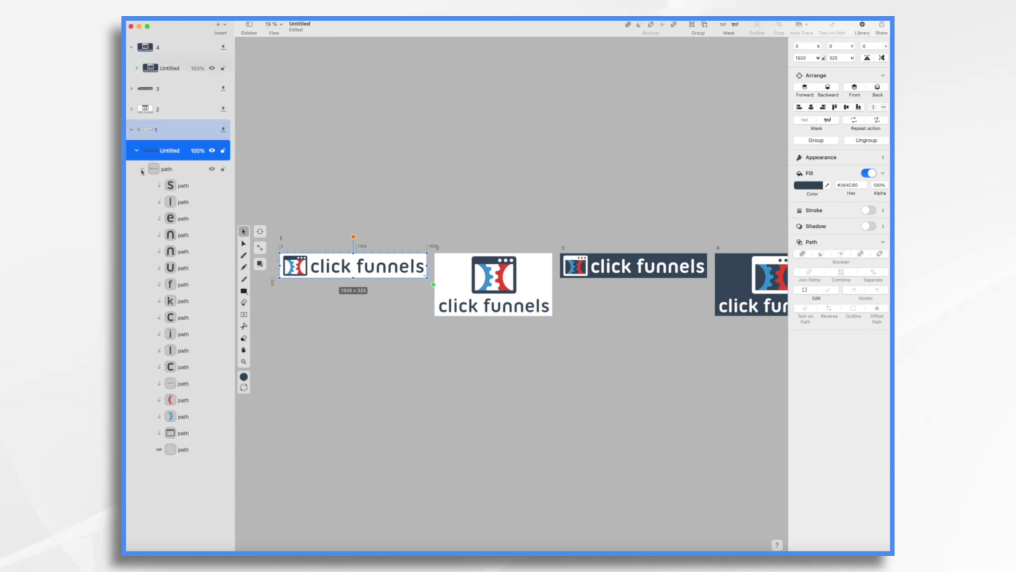
{"action": "left_click", "coordinate": [183, 186]}
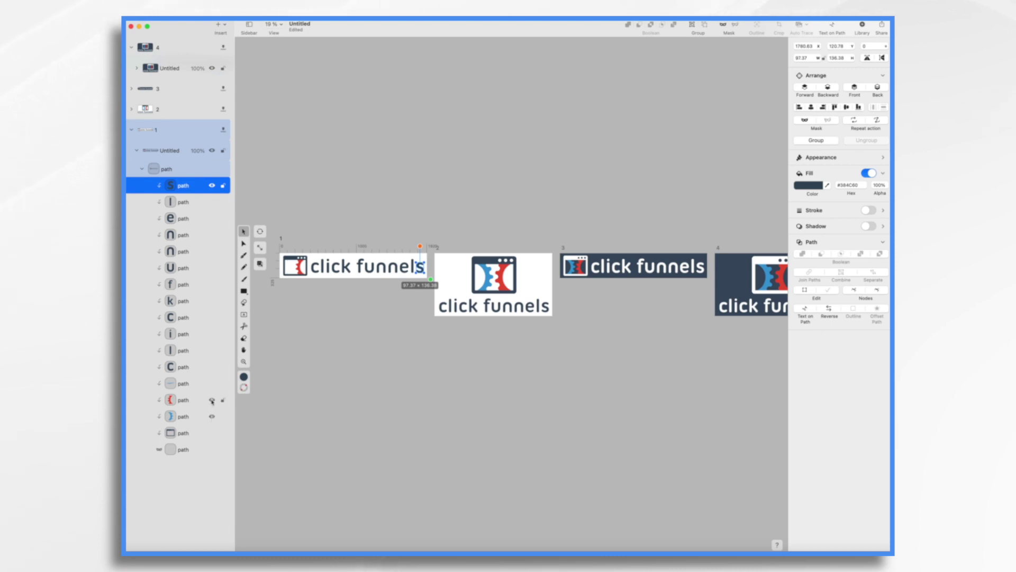
- Hide all letter paths and the blue gear, keeping only the red gear visible
{"action": "left_click_drag", "start_coordinate": [212, 320], "coordinate": [212, 186]}
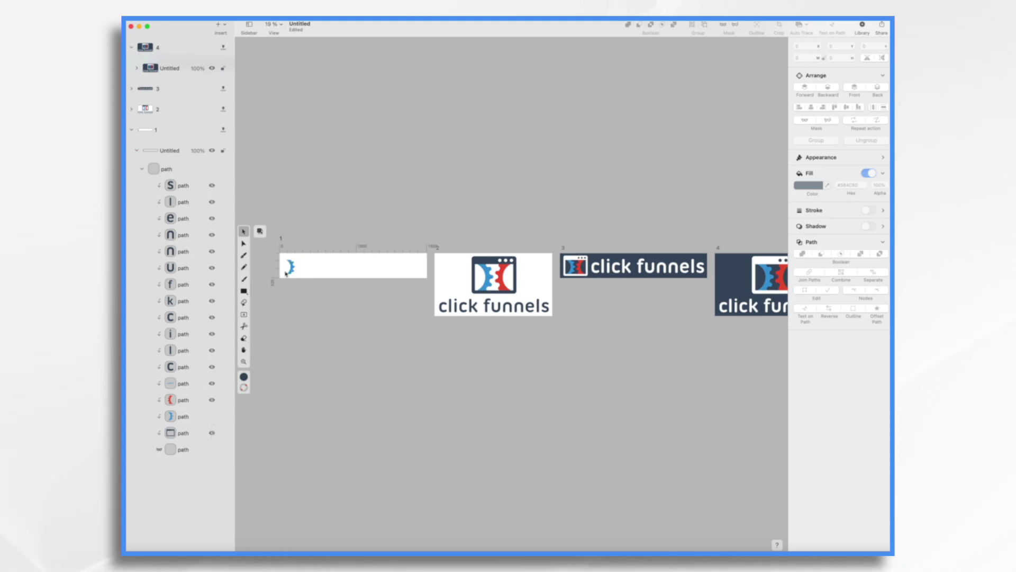
{"action": "left_click", "coordinate": [212, 415]}
{"action": "left_click", "coordinate": [212, 400]}
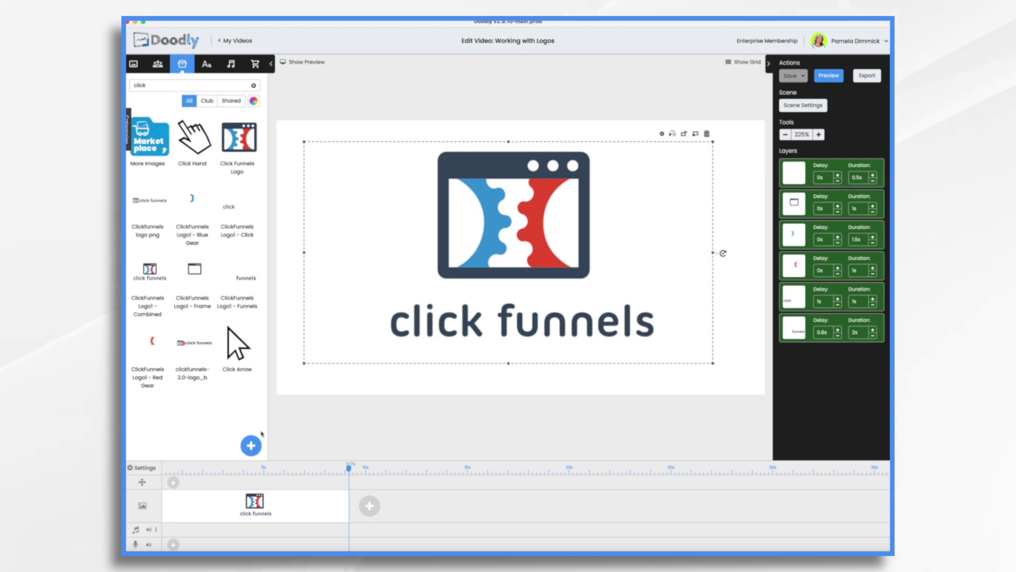
- Cancel the Add new prop dialog and add an empty scene after the first
{"action": "left_click", "coordinate": [257, 447]}
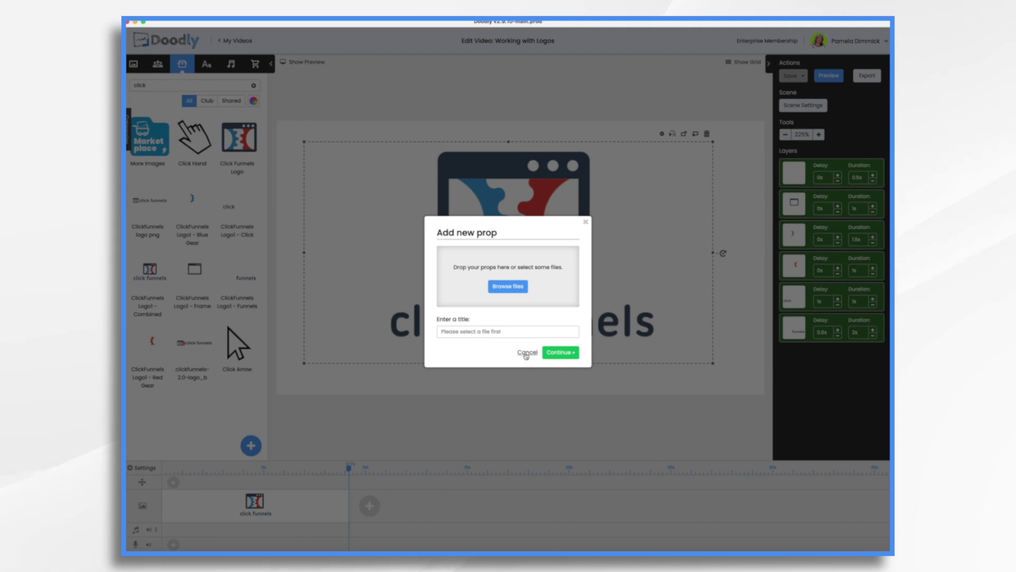
{"action": "left_click", "coordinate": [527, 354]}
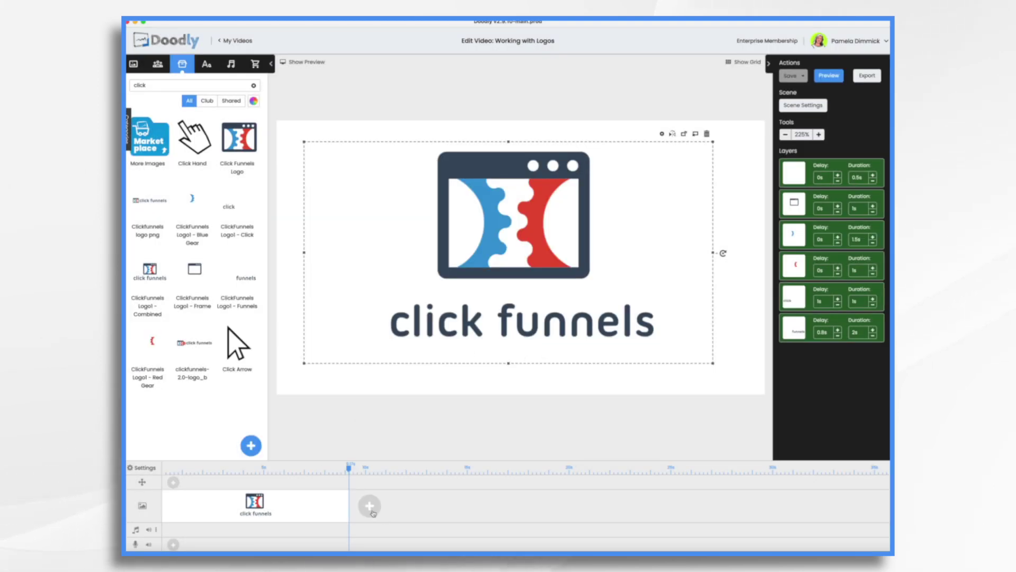
{"action": "left_click", "coordinate": [370, 507]}
- Add the Frame, Blue Gear, Red Gear, funnels and click pieces to the scene
{"action": "left_click", "coordinate": [195, 269]}
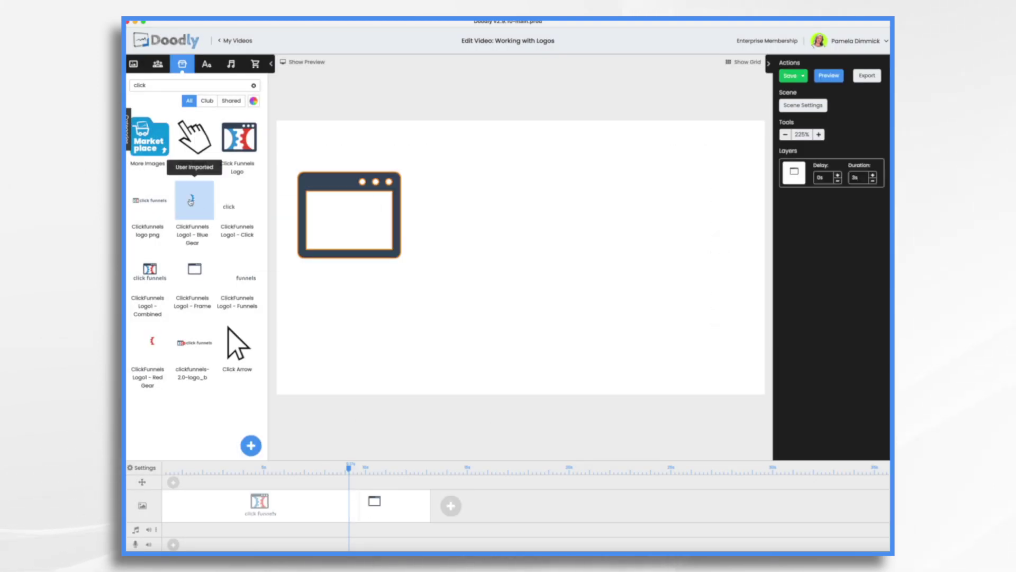
{"action": "left_click", "coordinate": [192, 198]}
{"action": "left_click", "coordinate": [152, 340]}
{"action": "left_click", "coordinate": [245, 275]}
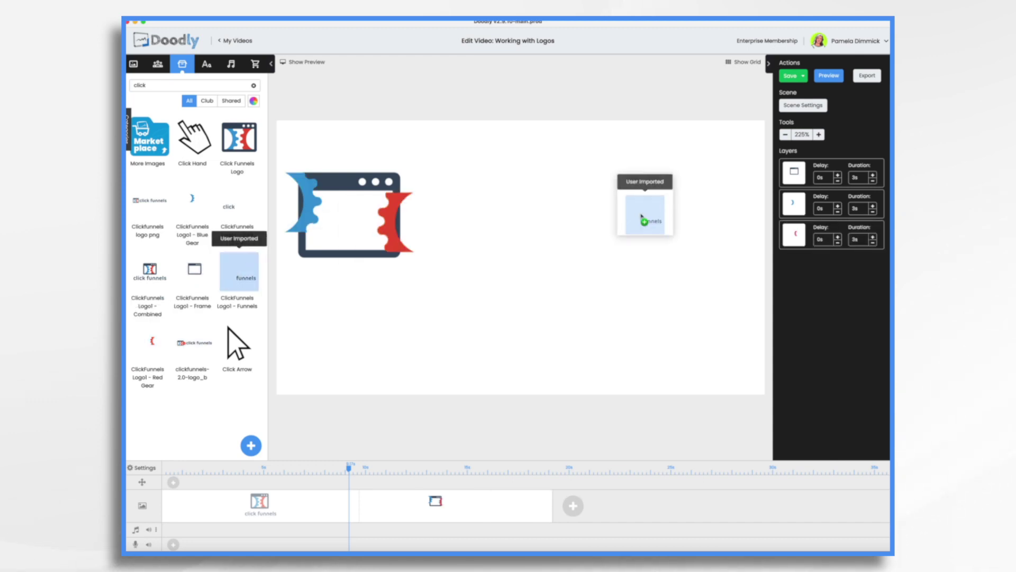
{"action": "left_click", "coordinate": [228, 206]}
- Arrange funnels beside click, fit both gears into the frame, align the icon, and save
{"action": "left_click_drag", "start_coordinate": [687, 270], "coordinate": [601, 233]}
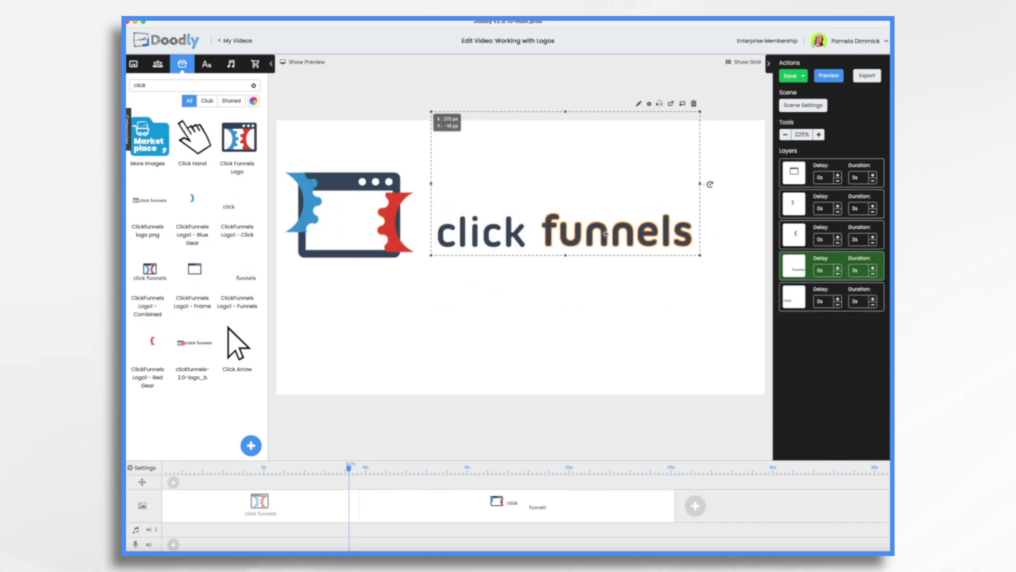
{"action": "left_click", "coordinate": [398, 223]}
{"action": "left_click_drag", "start_coordinate": [397, 222], "coordinate": [376, 223]}
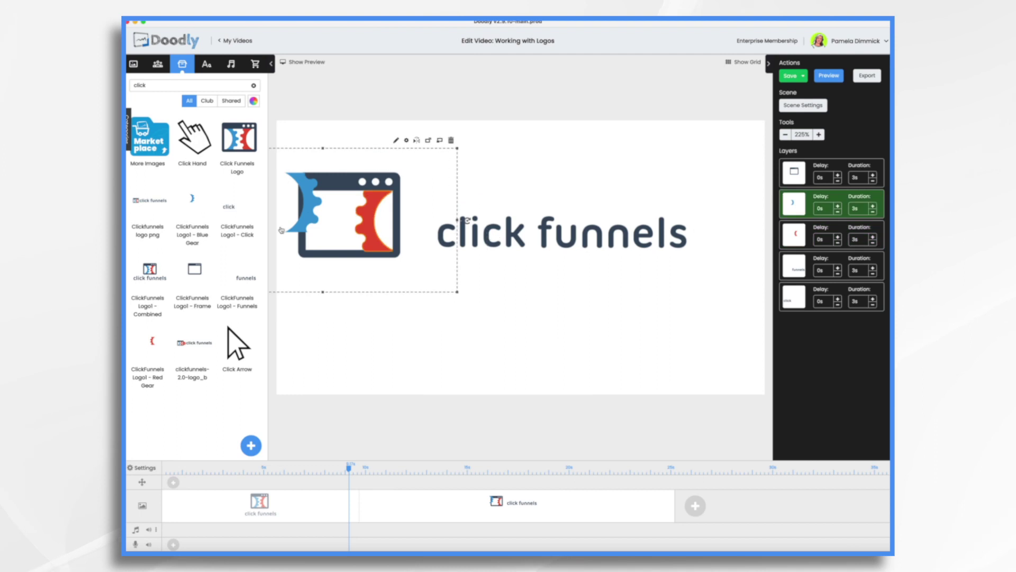
{"action": "left_click", "coordinate": [799, 201]}
{"action": "left_click_drag", "start_coordinate": [470, 220], "coordinate": [490, 238]}
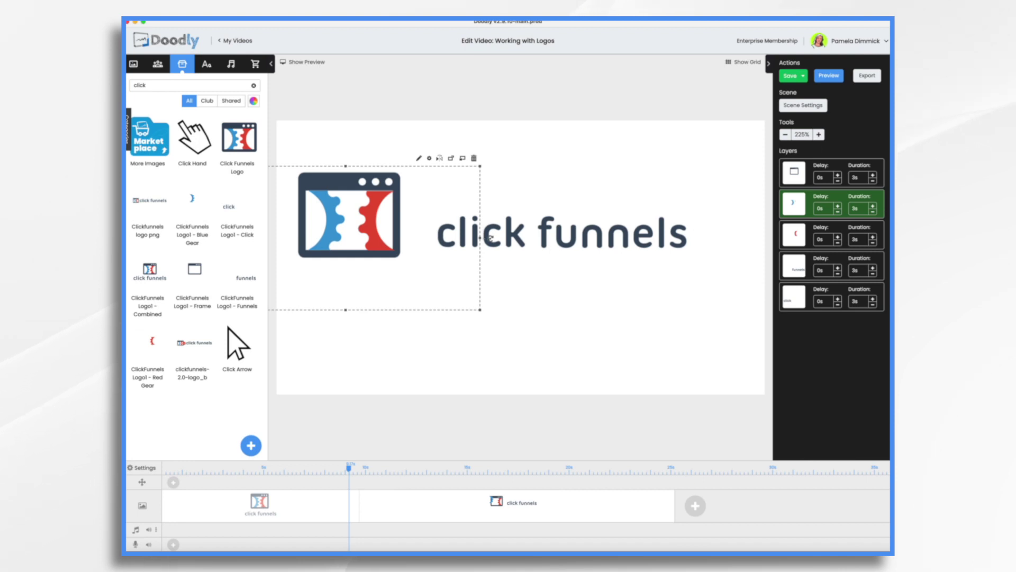
{"action": "left_click_drag", "start_coordinate": [490, 238], "coordinate": [498, 238]}
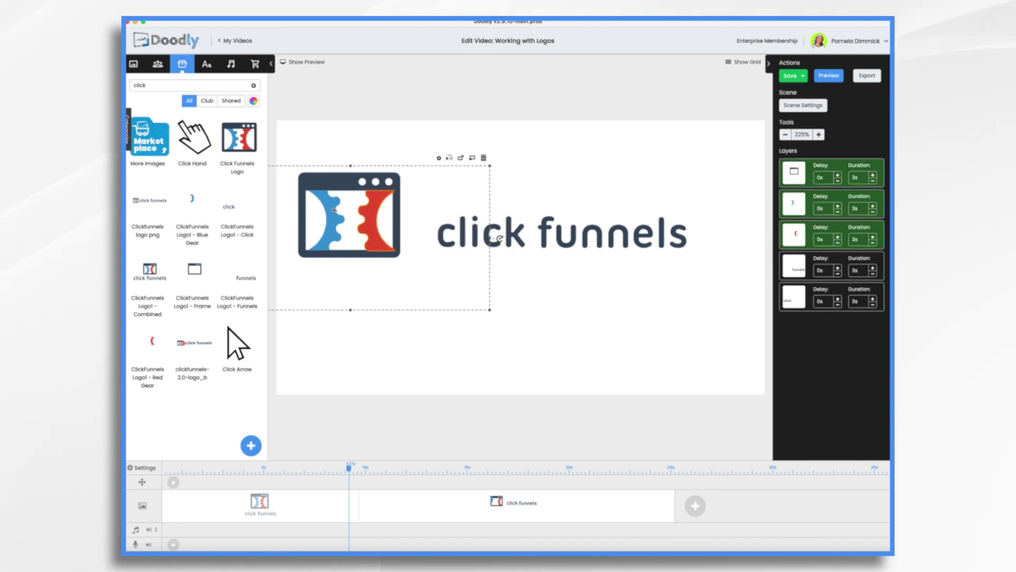
{"action": "left_click_drag", "start_coordinate": [334, 210], "coordinate": [366, 222]}
{"action": "left_click", "coordinate": [605, 349]}
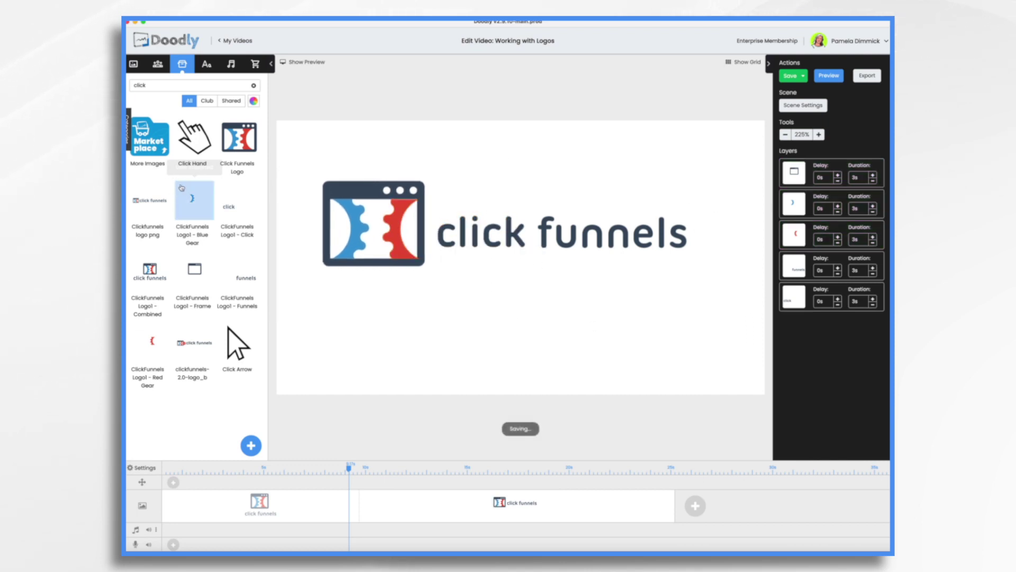
- Add and enlarge the complete Clickfunnels logo png, then shrink the frame and gears over its icon
{"action": "left_click_drag", "start_coordinate": [150, 204], "coordinate": [446, 206]}
{"action": "left_click_drag", "start_coordinate": [622, 241], "coordinate": [698, 261]}
{"action": "left_click", "coordinate": [796, 261]}
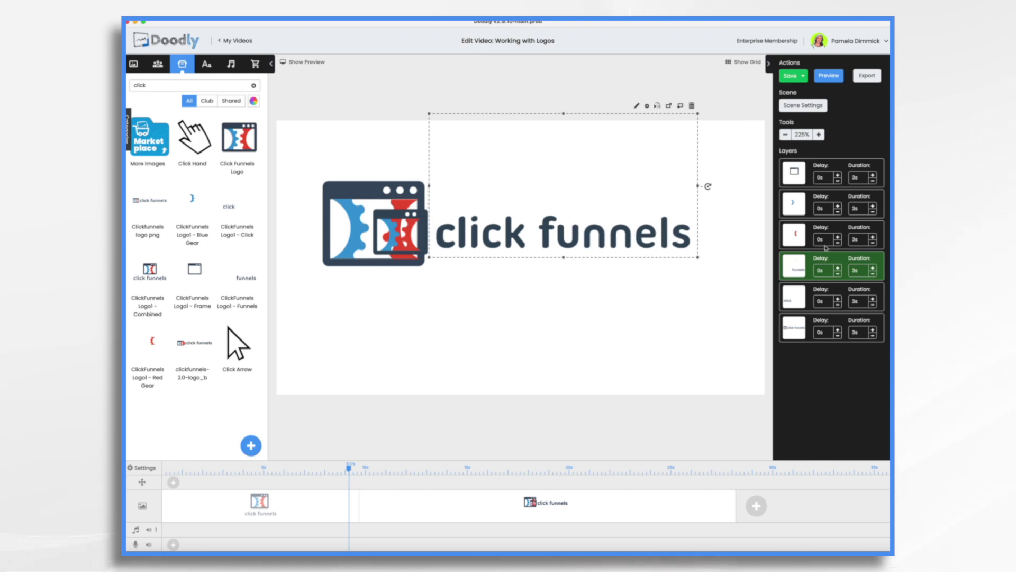
{"action": "left_click", "coordinate": [800, 233]}
{"action": "left_click", "coordinate": [797, 205], "text": "shift"}
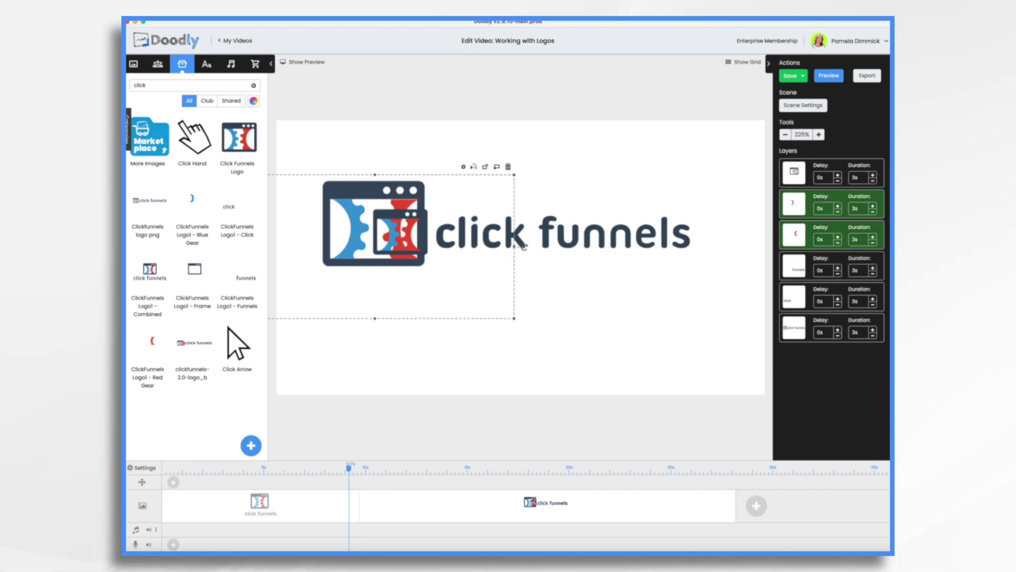
{"action": "left_click", "coordinate": [796, 172], "text": "shift"}
{"action": "left_click_drag", "start_coordinate": [514, 319], "coordinate": [381, 241]}
{"action": "left_click_drag", "start_coordinate": [324, 209], "coordinate": [413, 238]}
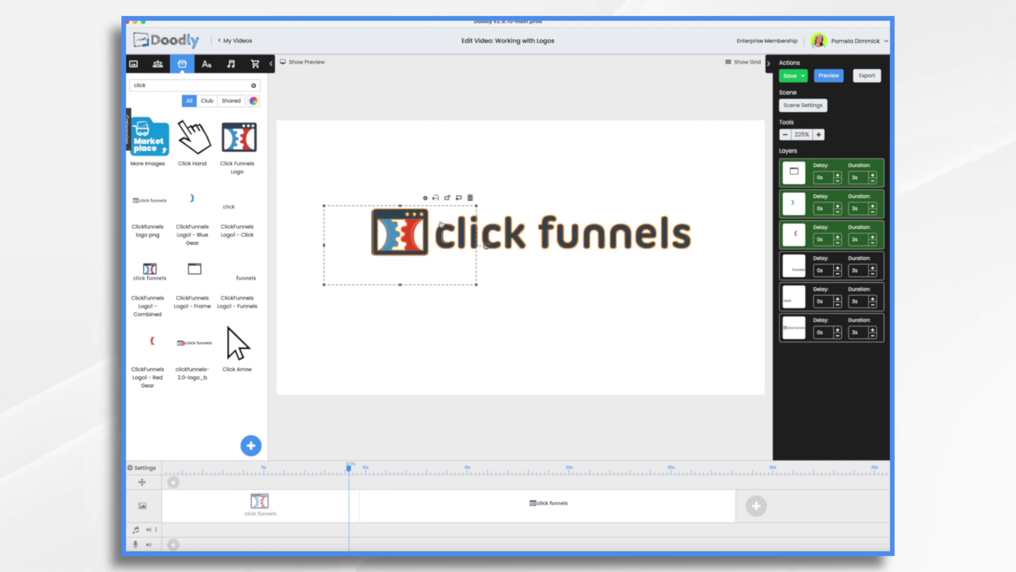
- Delete the complete reference logo image layer and confirm with Ok
{"action": "left_click", "coordinate": [809, 329]}
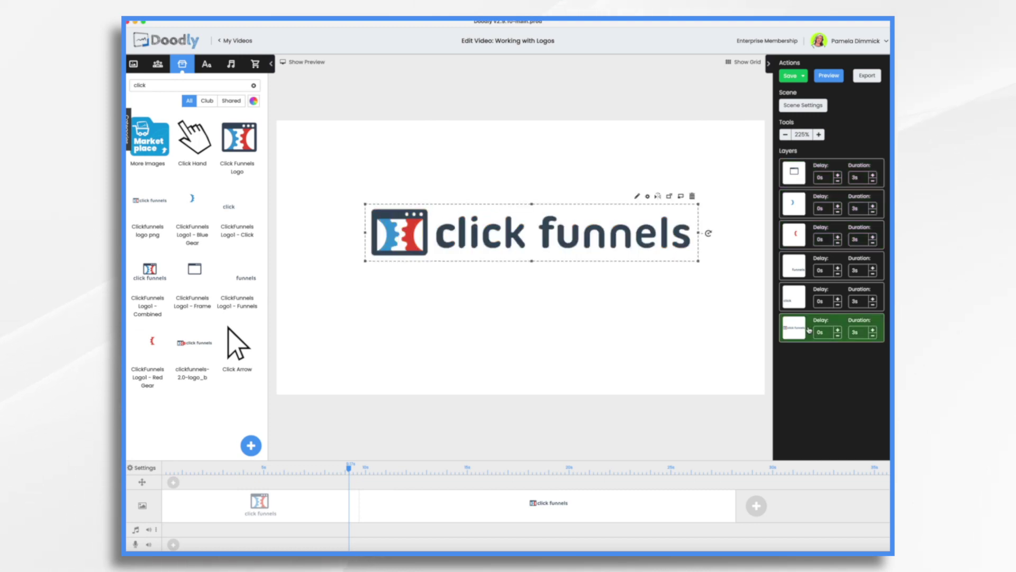
{"action": "left_click", "coordinate": [693, 196]}
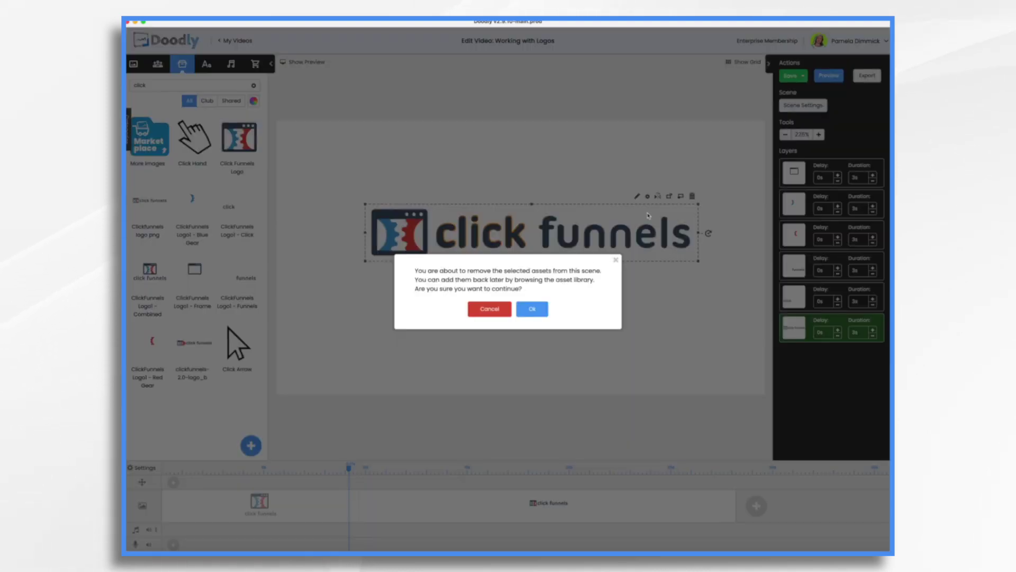
{"action": "left_click", "coordinate": [531, 312]}
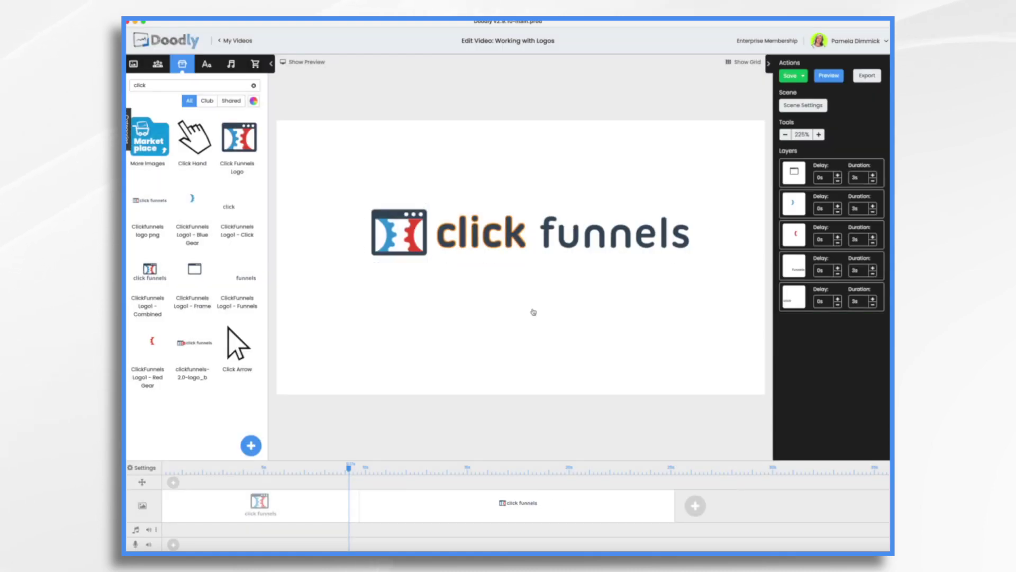